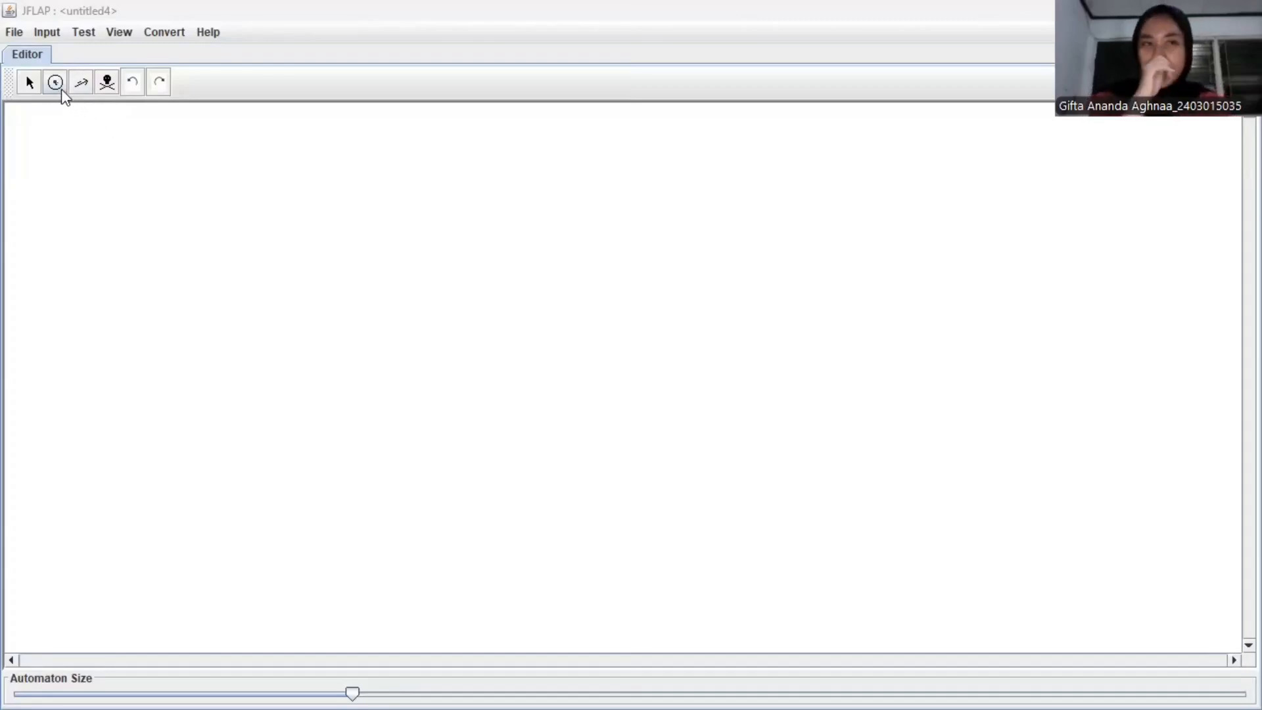
Step: Place five states on the empty canvas: three in an upper row and two below the first two
left_click(61, 90)
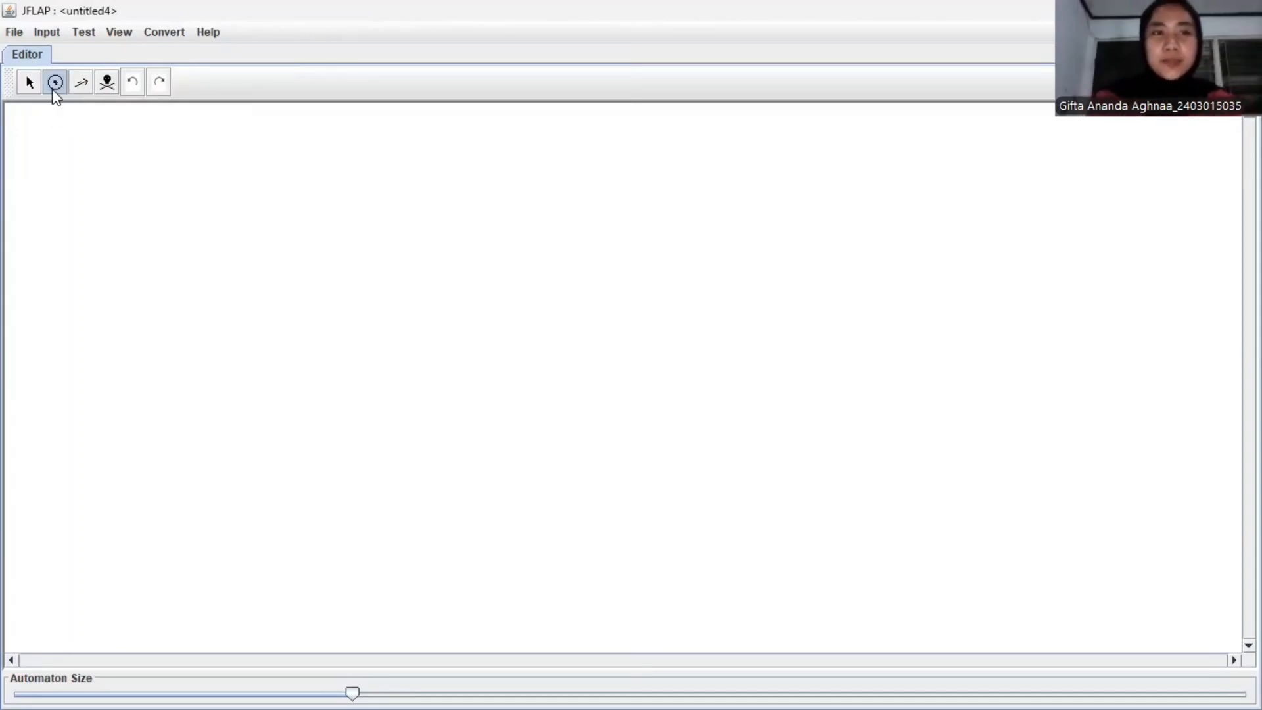
left_click(204, 248)
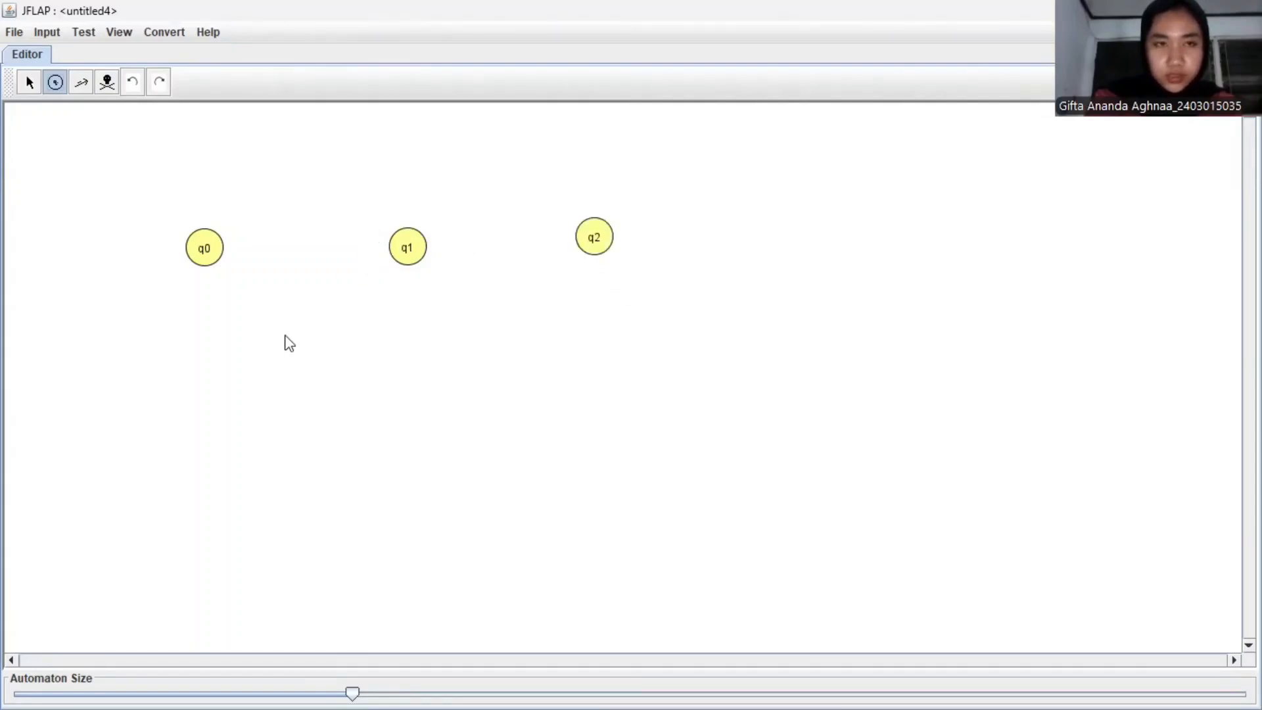
left_click(200, 377)
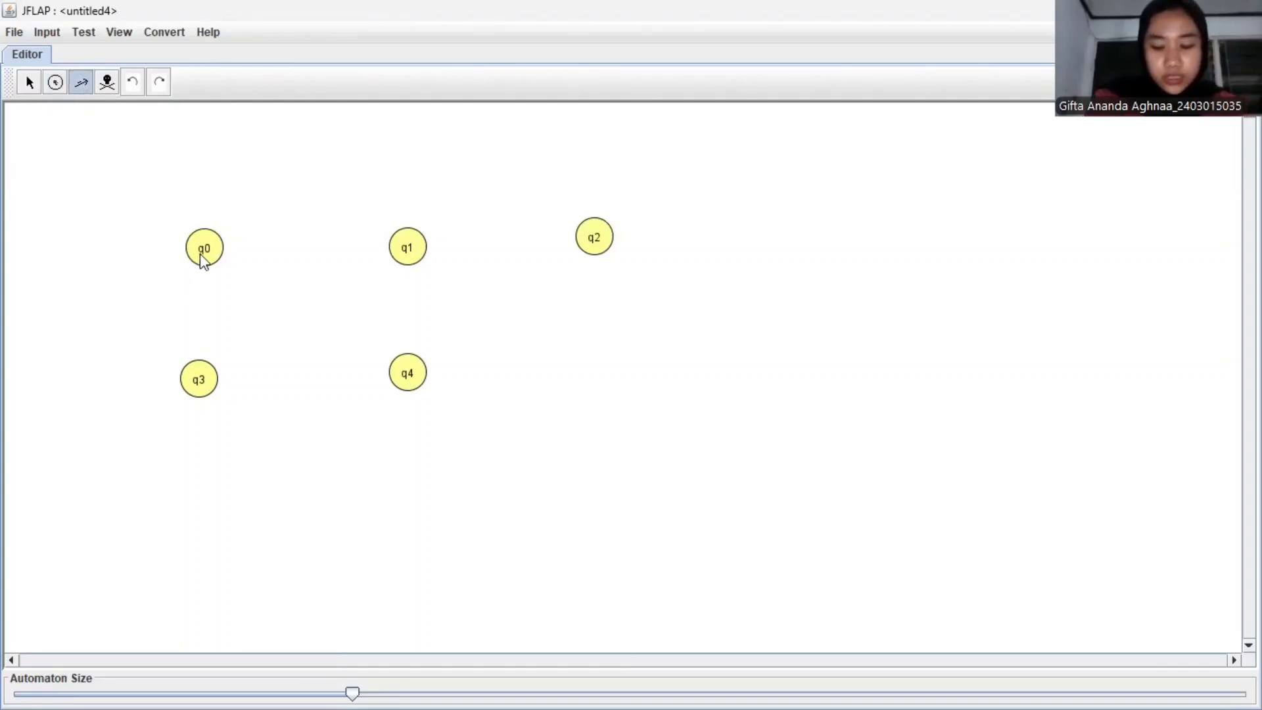
Step: Add empty (λ) transitions from q0 to q1 and from q1 to q2
left_click_drag(211, 253, 405, 258)
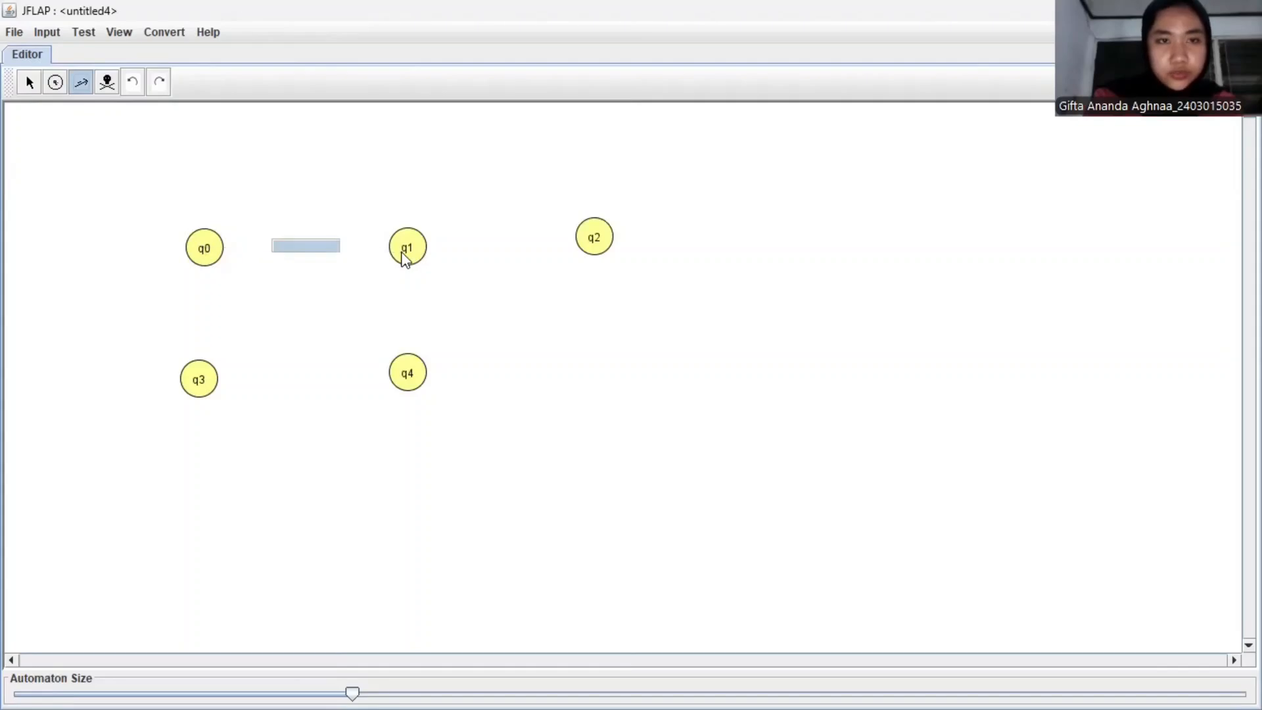
key("Return")
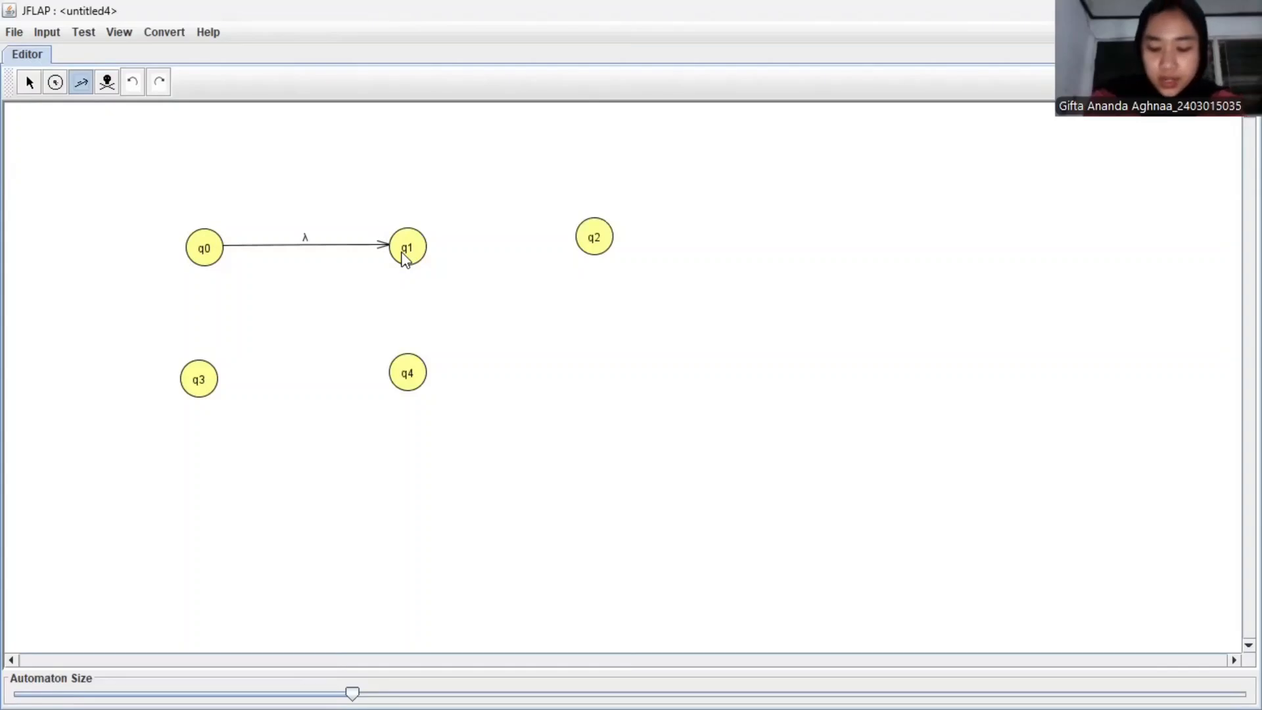
left_click_drag(409, 248, 600, 243)
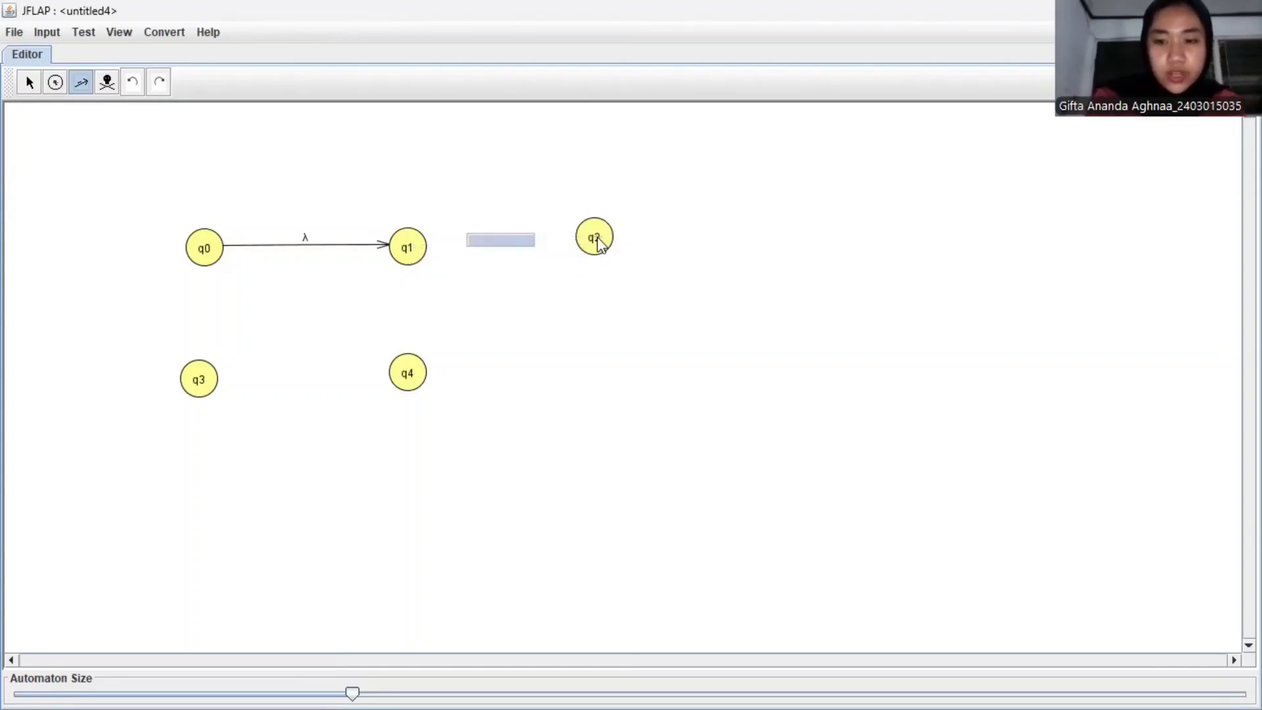
key("Return")
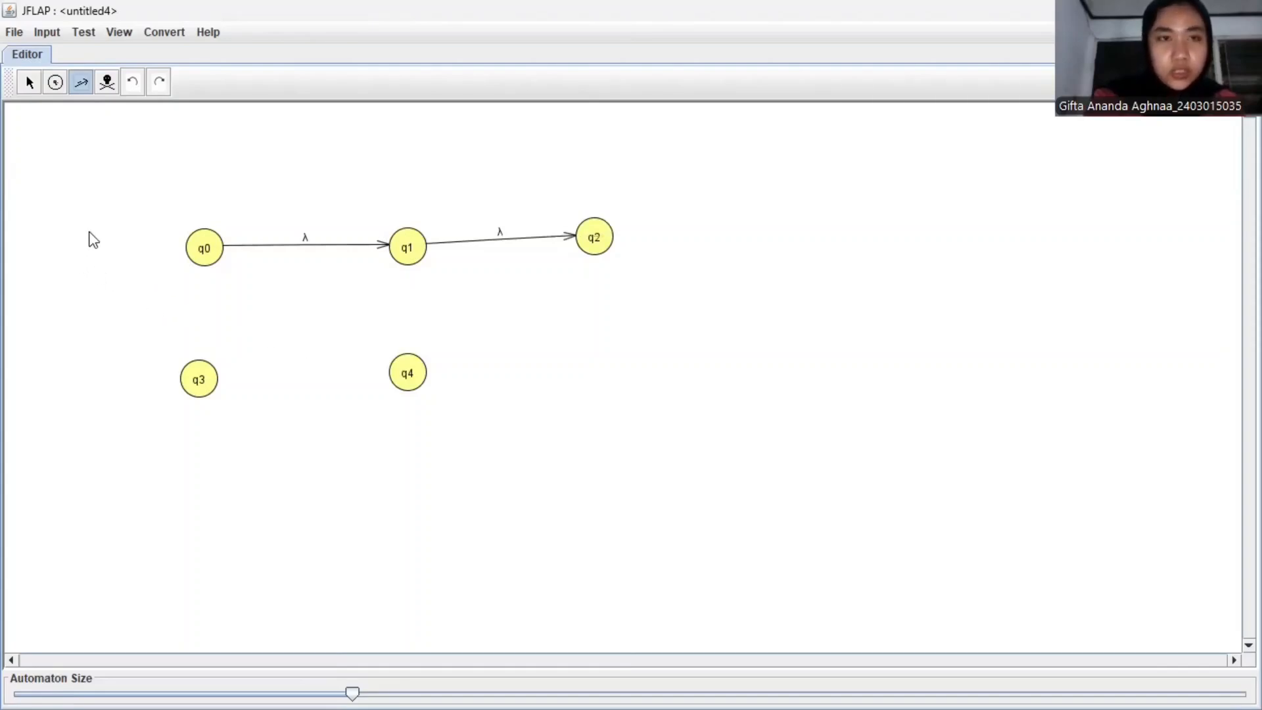
Step: Add transitions labelled 1 from q0 to q3 and from q3 to q4
left_click_drag(203, 262, 200, 385)
type("1")
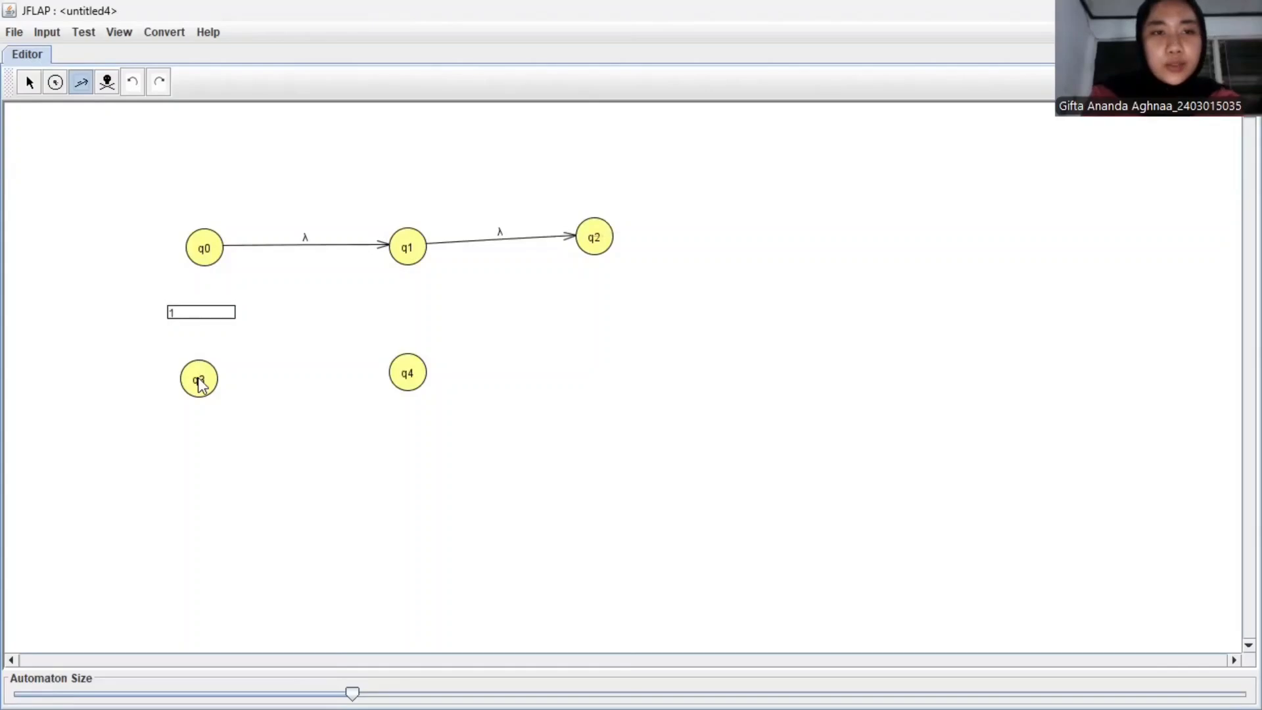
key("Return")
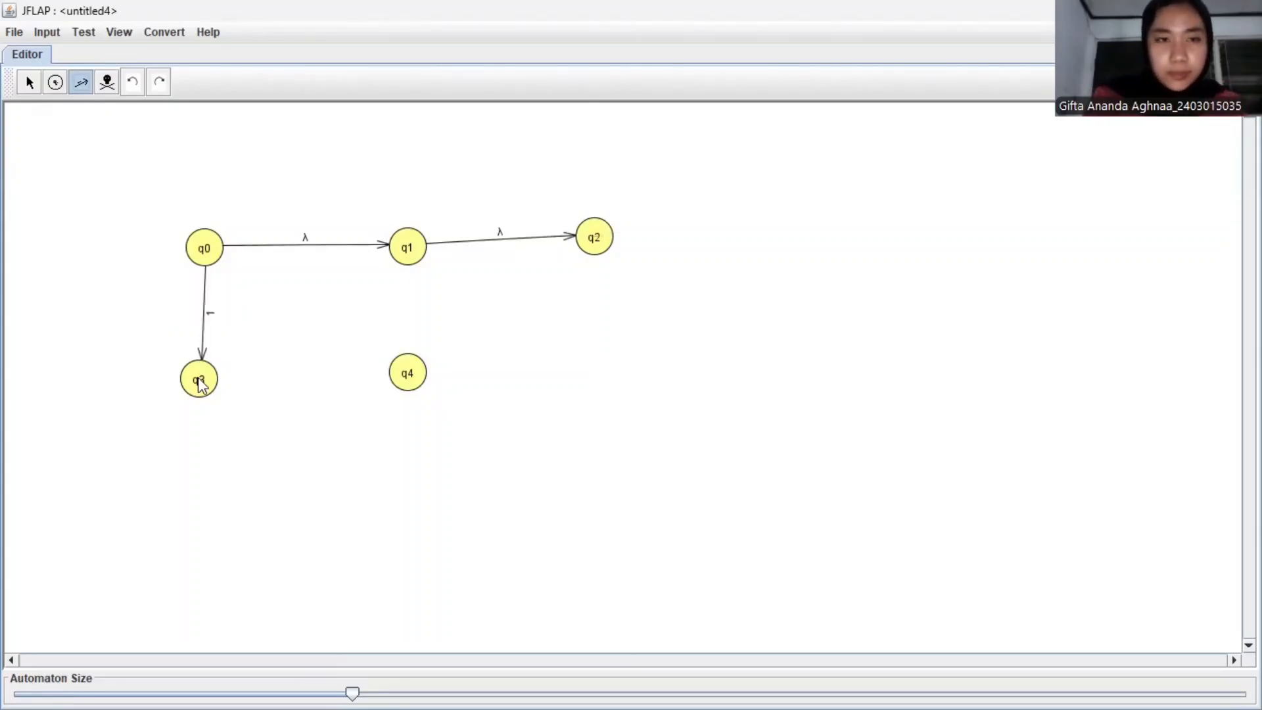
left_click_drag(201, 385, 405, 385)
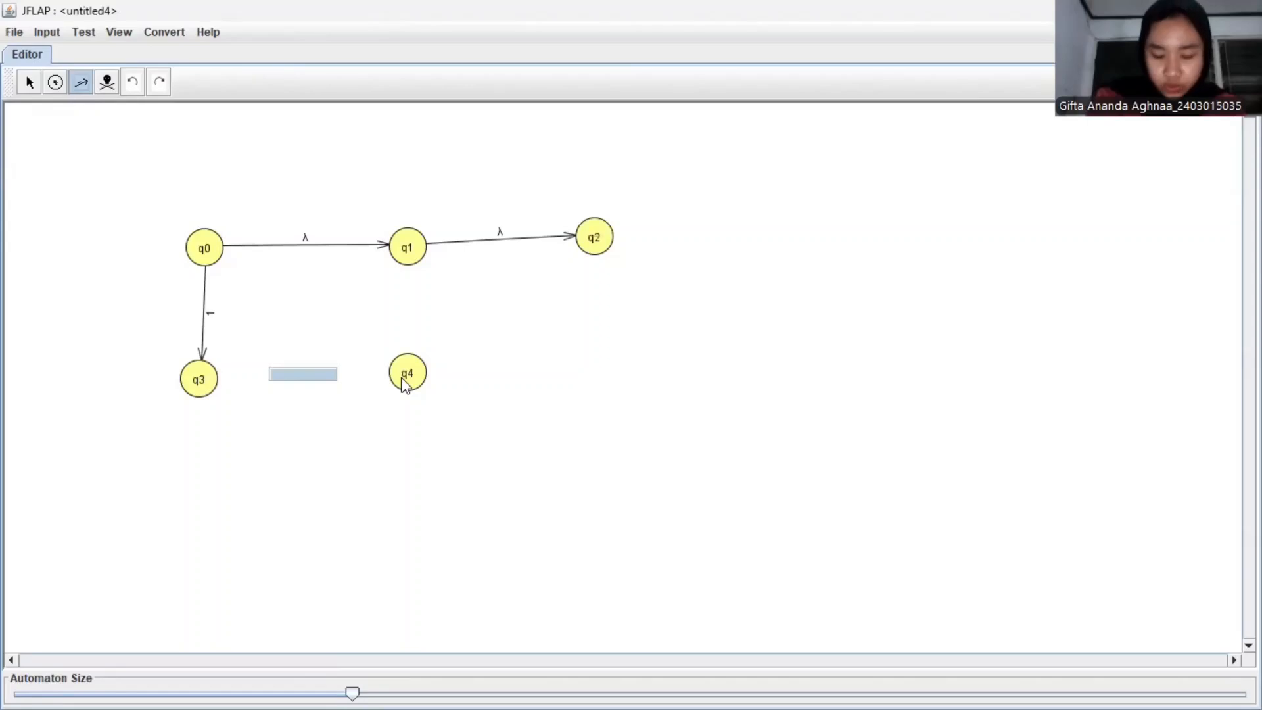
type("1")
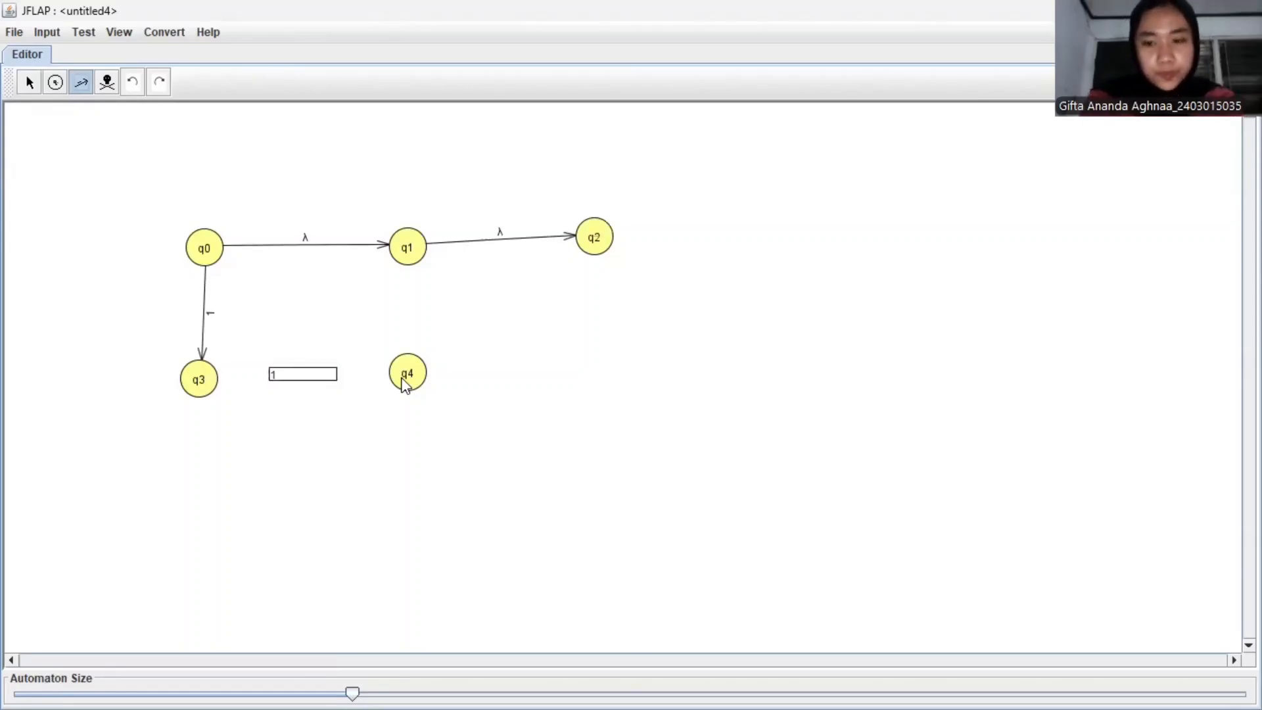
key("Return")
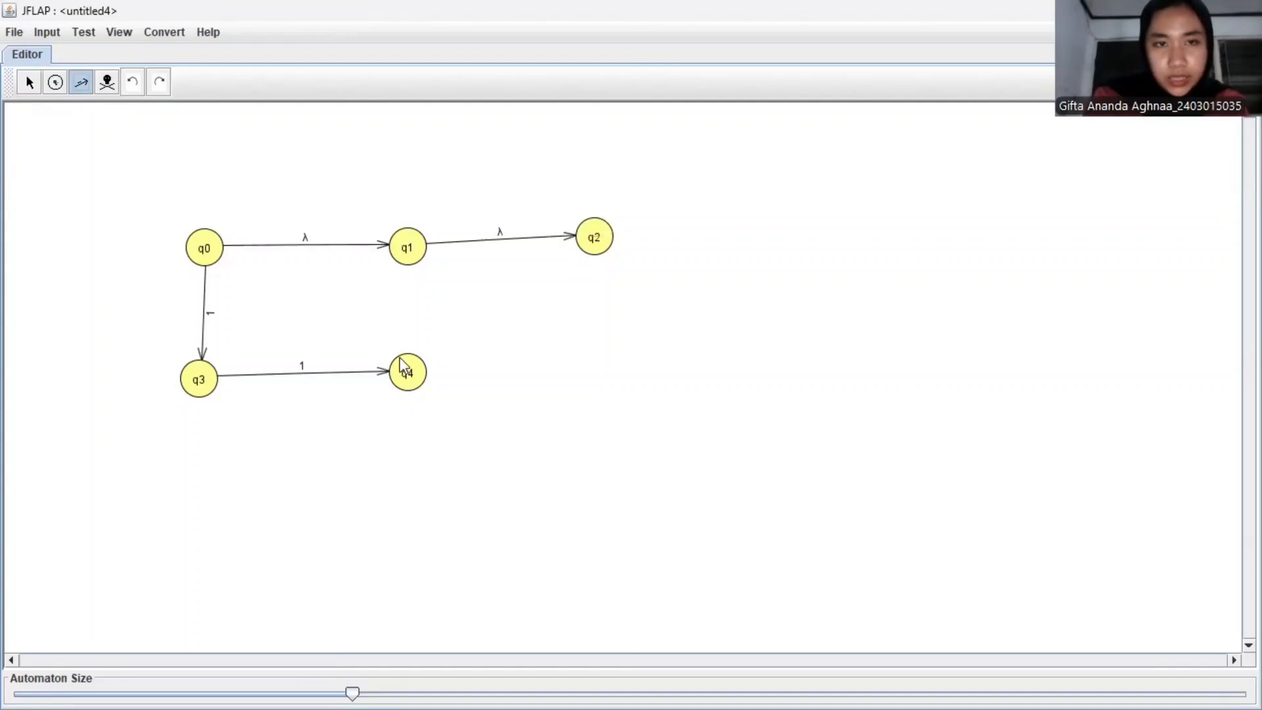
Step: Add an empty (λ) transition from q4 to q1 and a transition labelled 1 from q4 to q0
left_click_drag(408, 366, 401, 246)
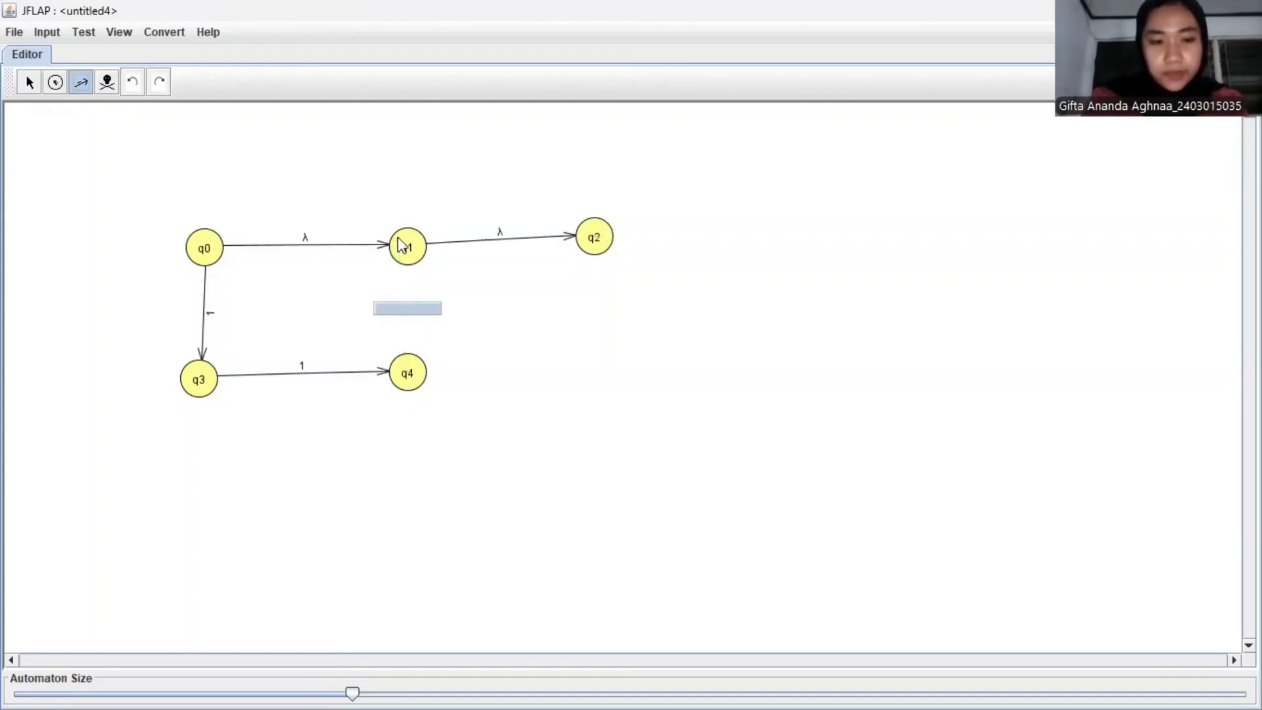
key("Return")
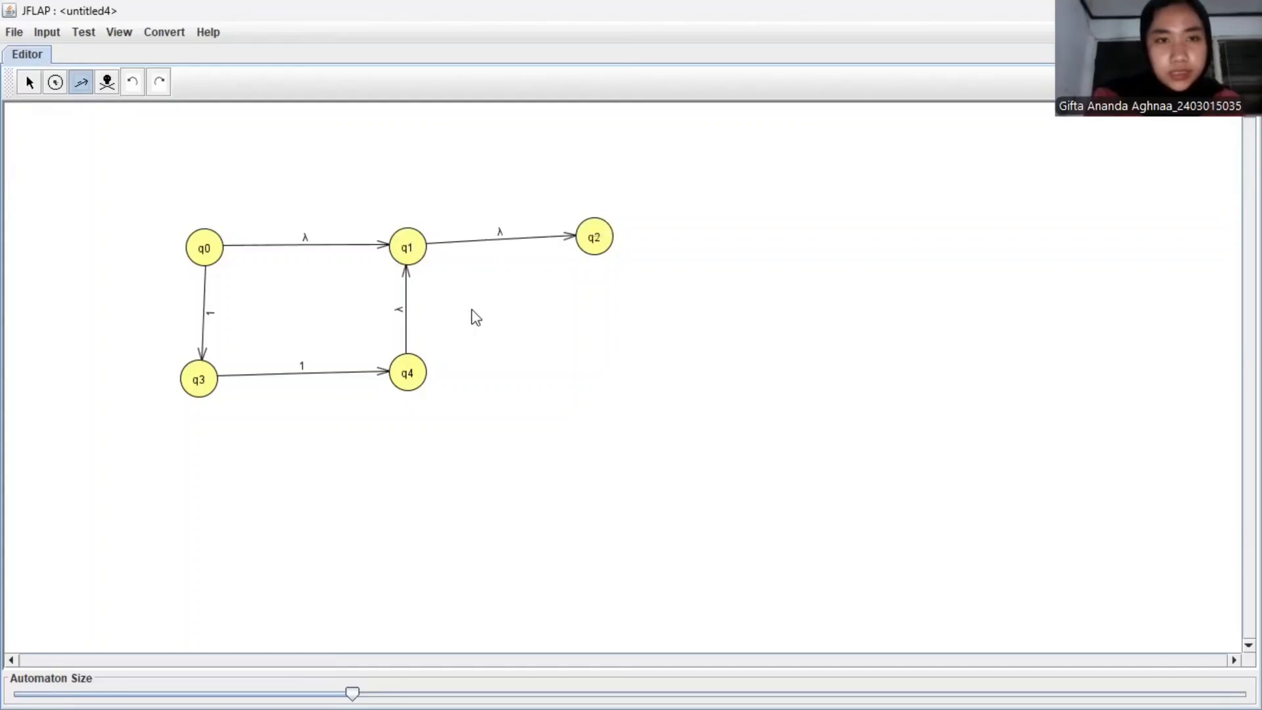
left_click_drag(412, 384, 208, 256)
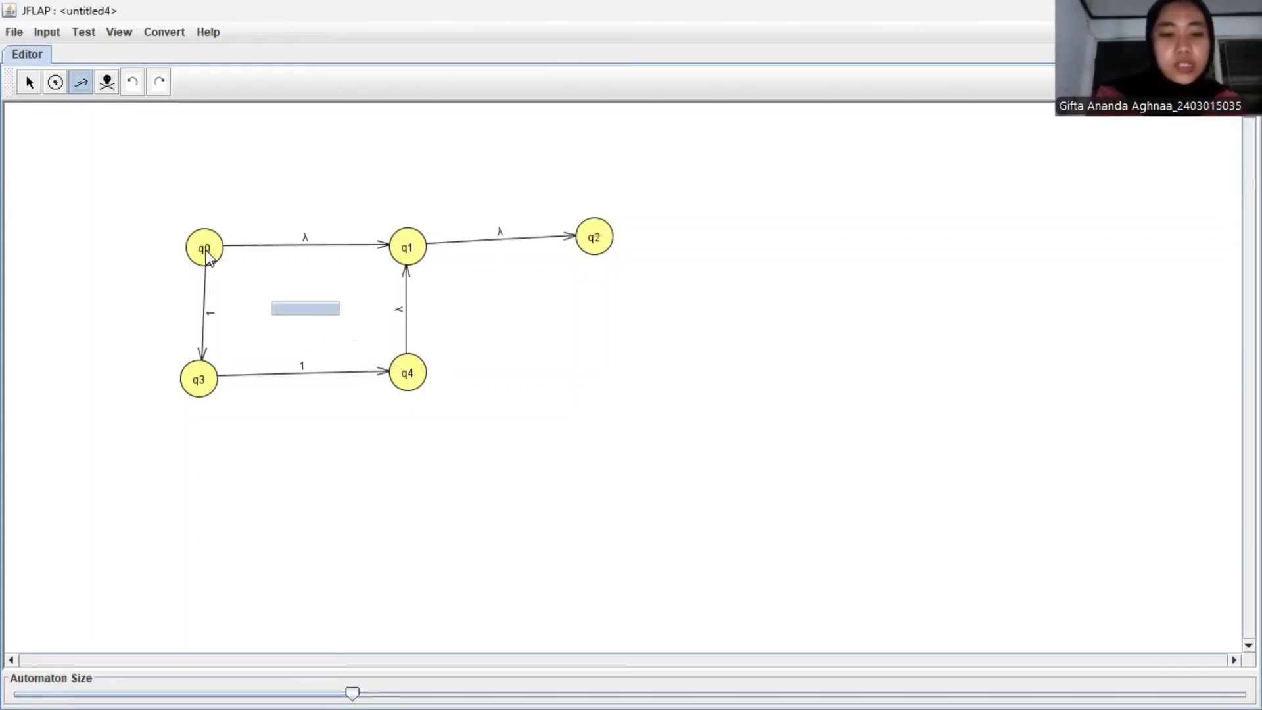
key("Return")
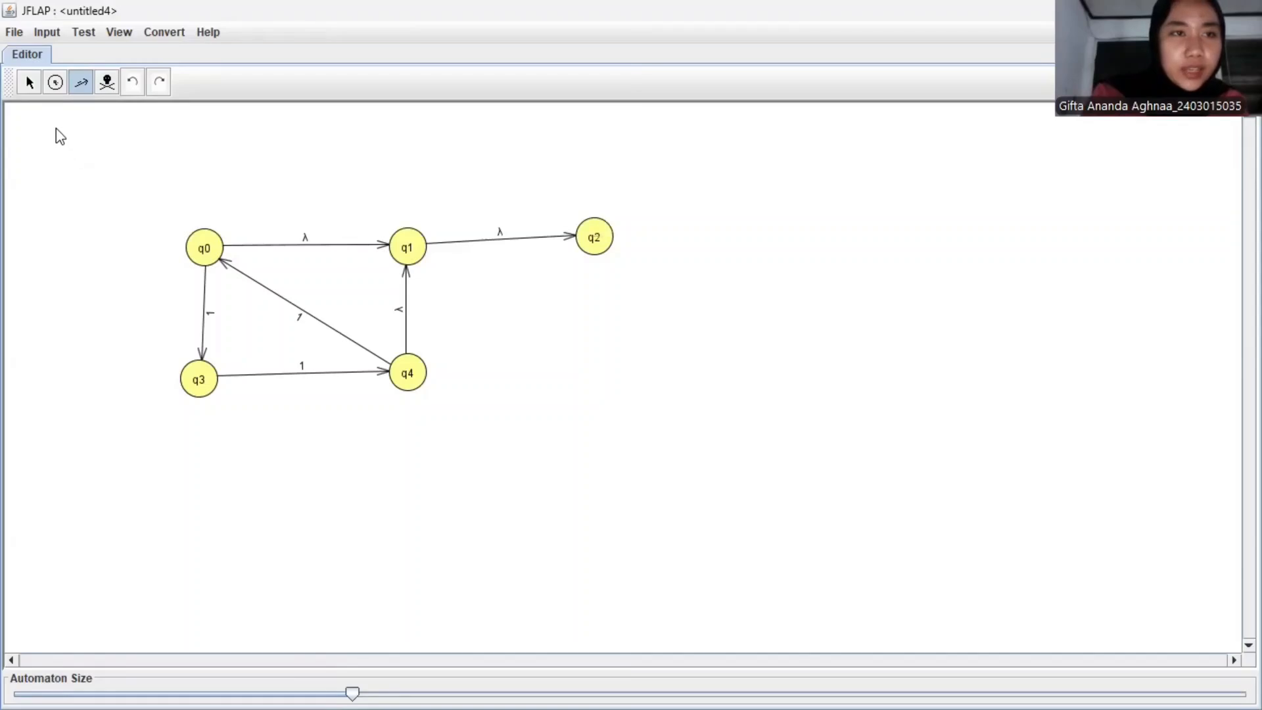
Step: Make q0 the initial state and q2 the final state
left_click(29, 82)
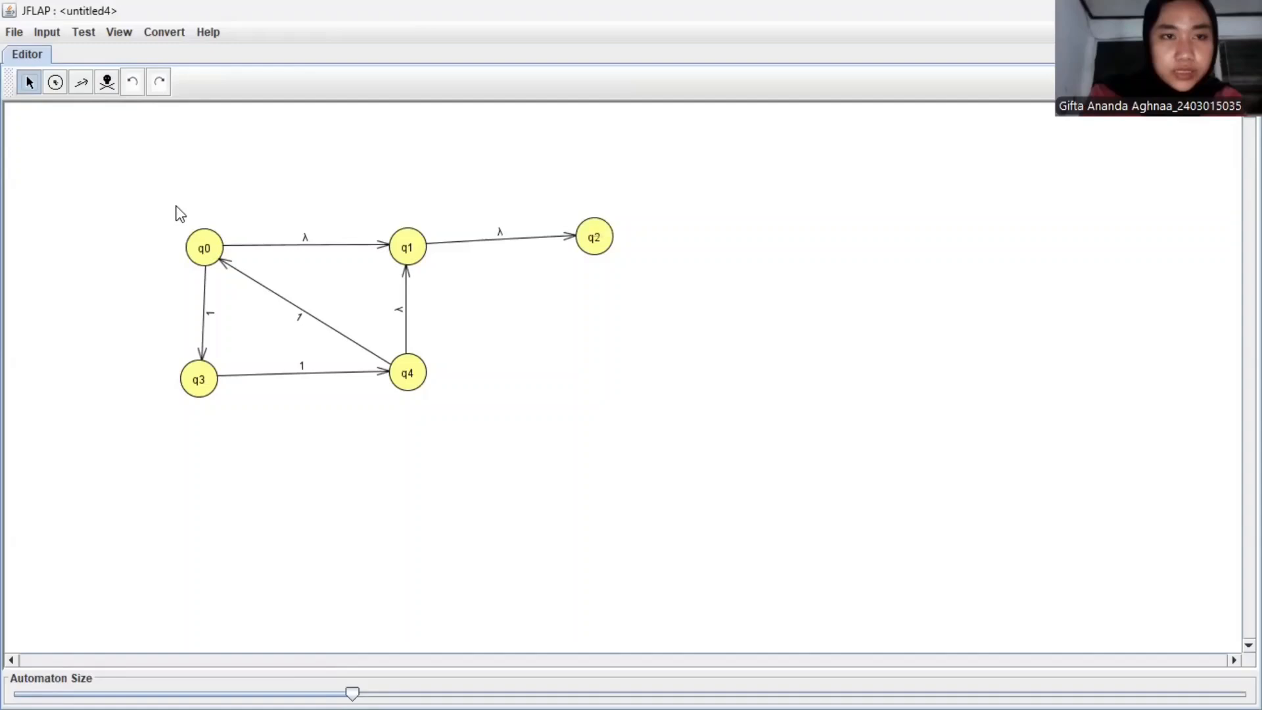
right_click(193, 247)
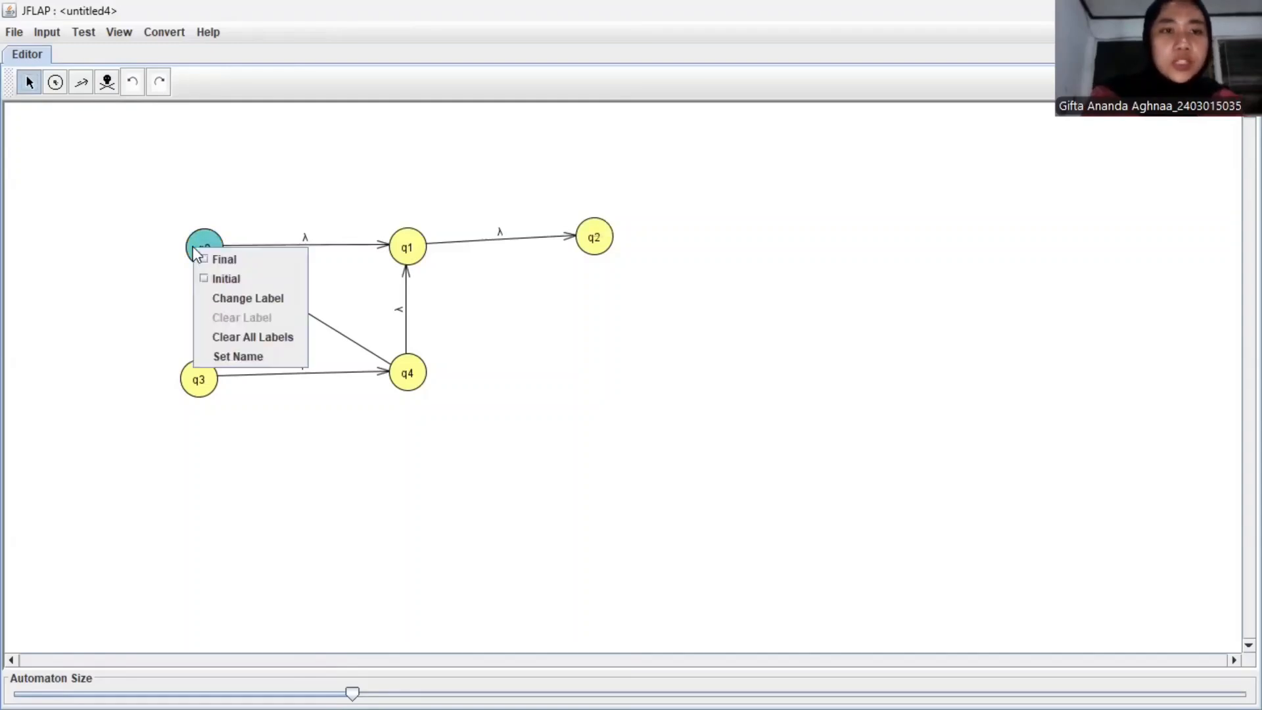
left_click(209, 278)
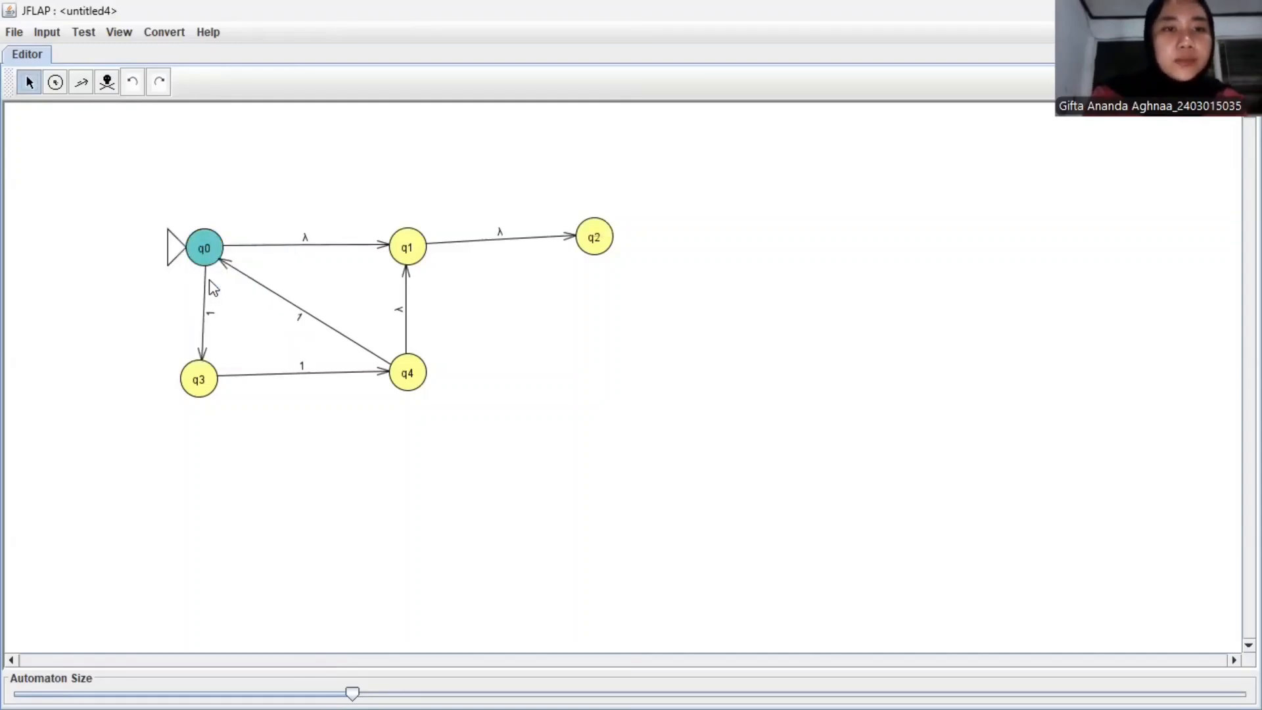
left_click(596, 250)
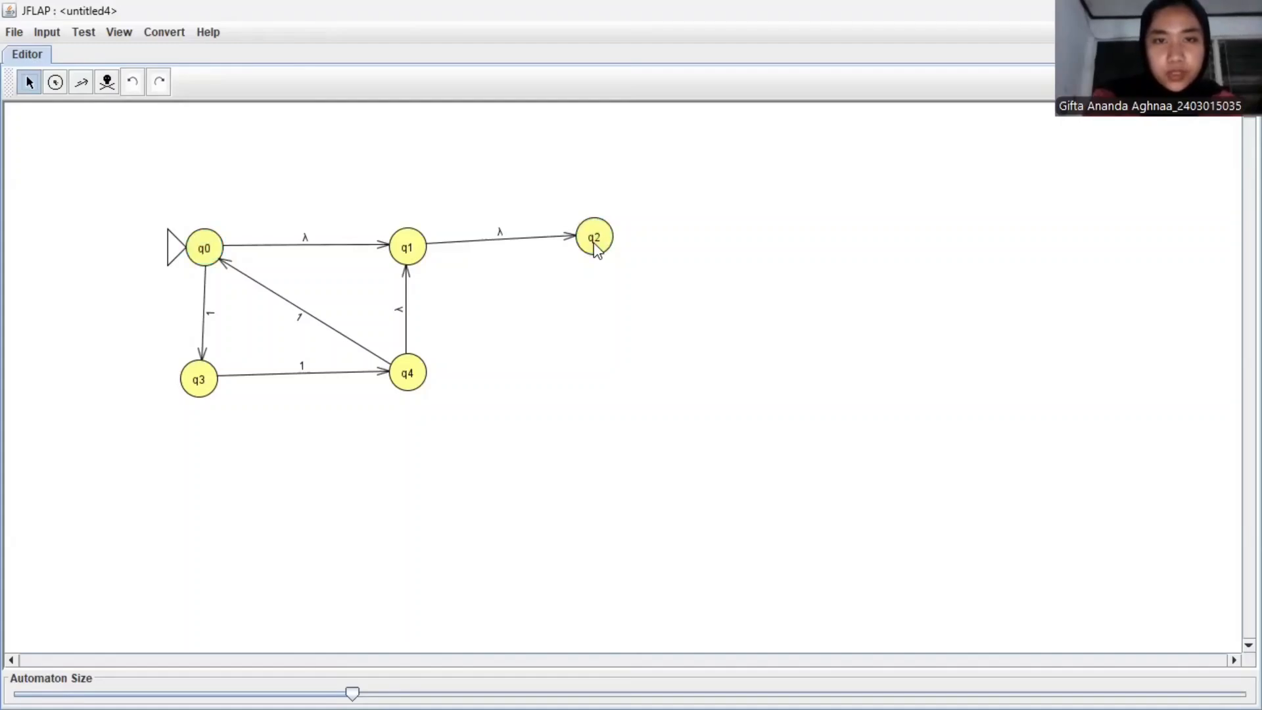
right_click(596, 250)
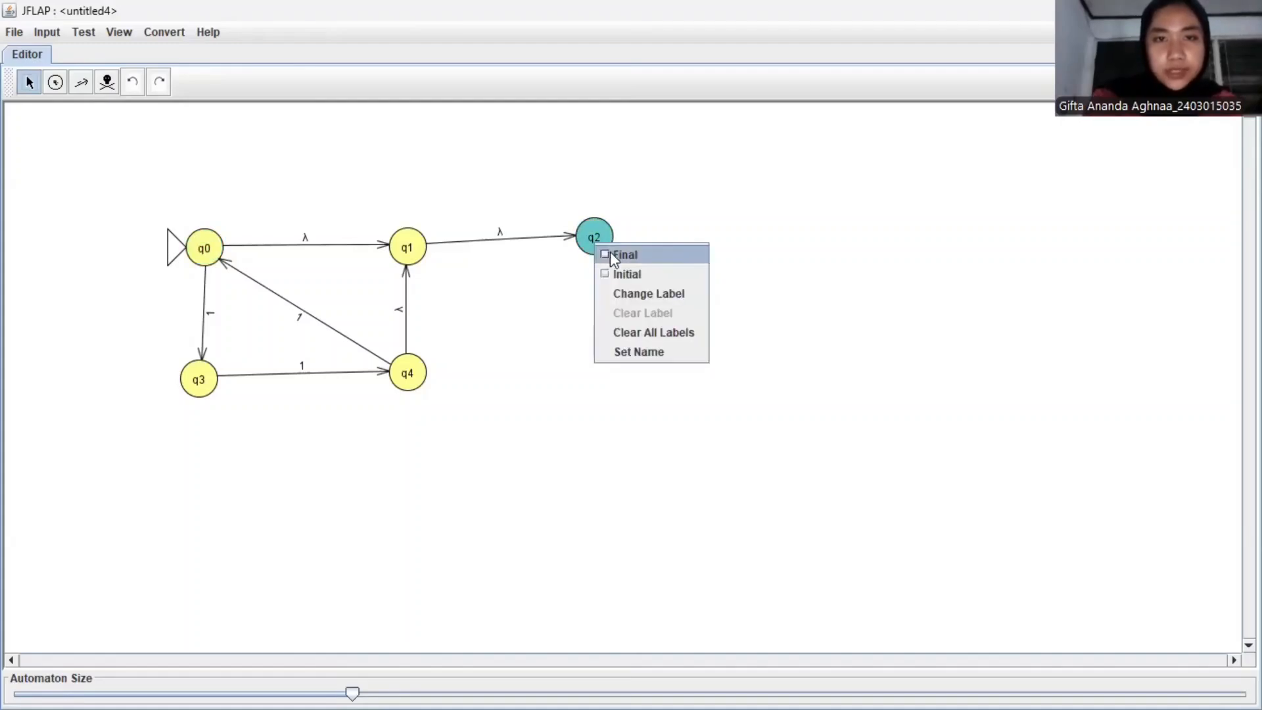
left_click(611, 252)
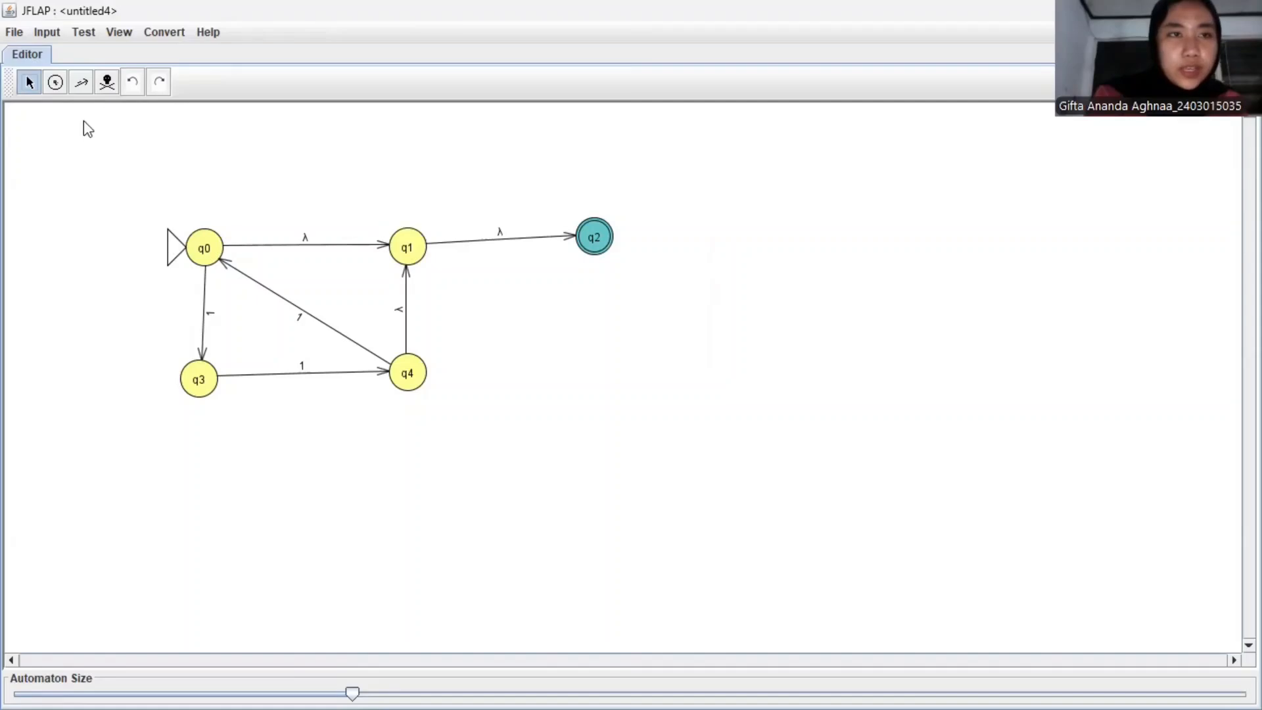
Step: Test the automaton with a Fast Run on the input string 11, then dismiss the result
left_click(52, 31)
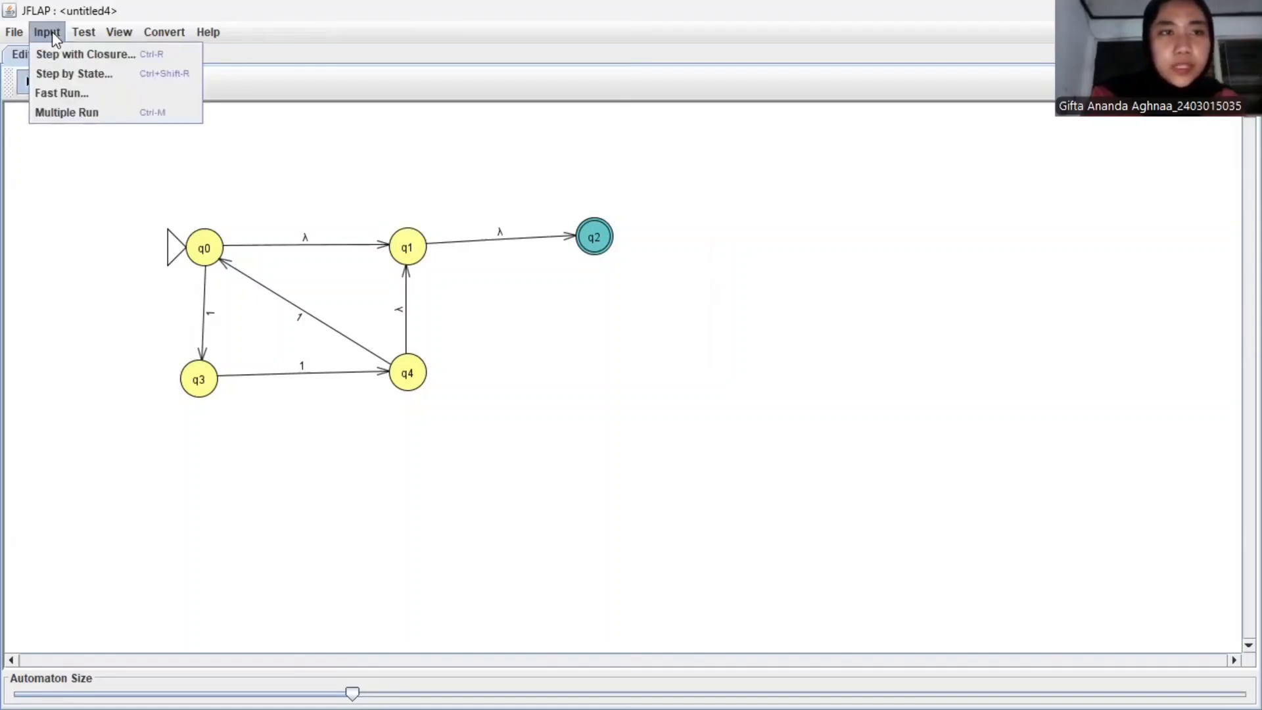
left_click(91, 96)
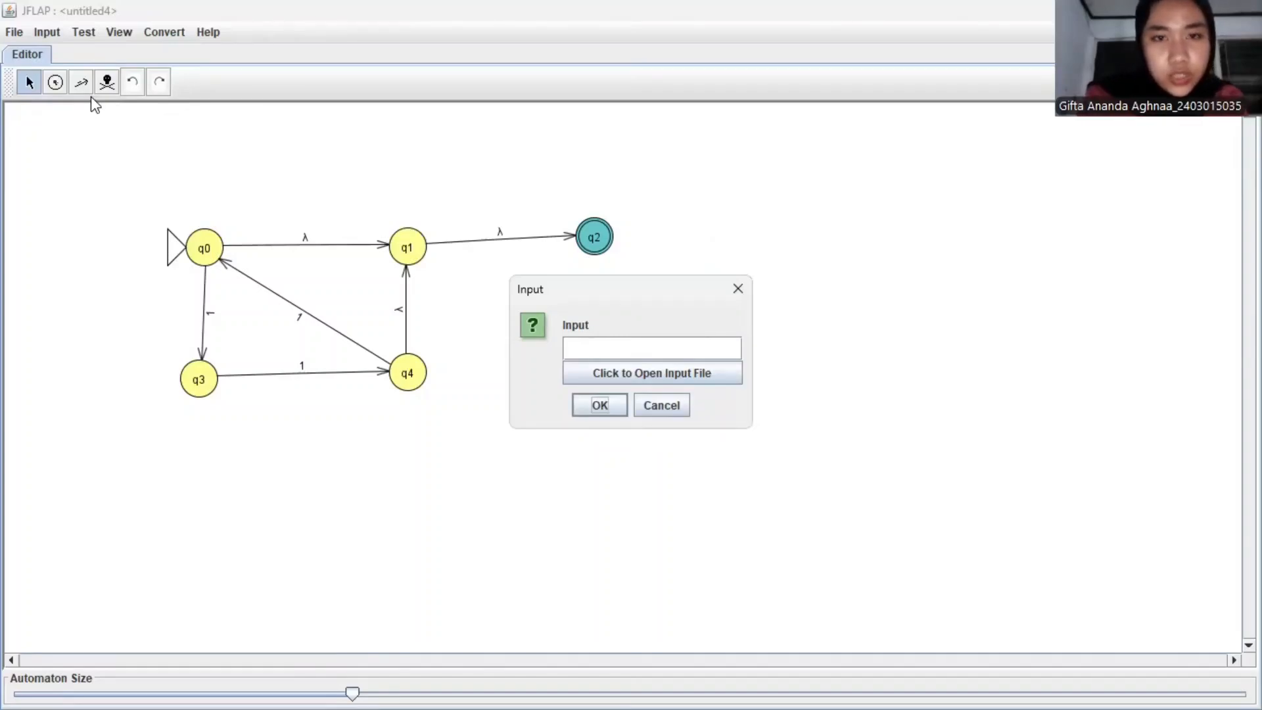
left_click(599, 343)
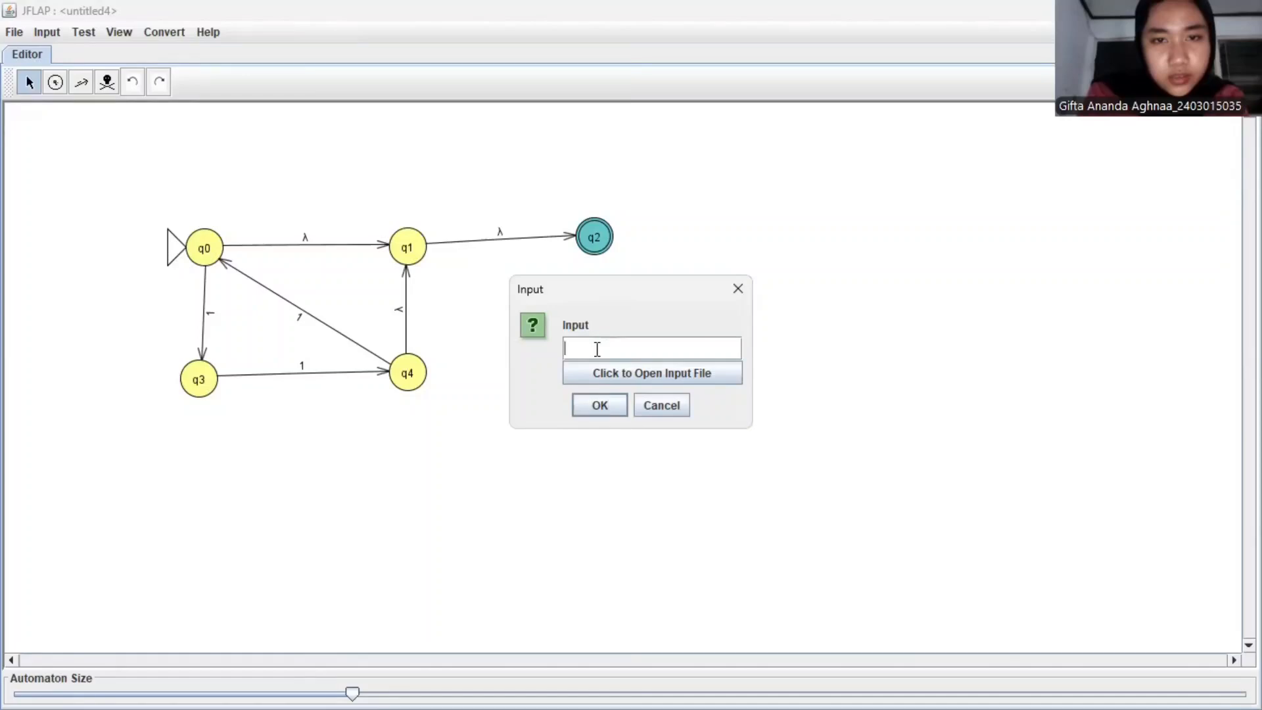
type("11")
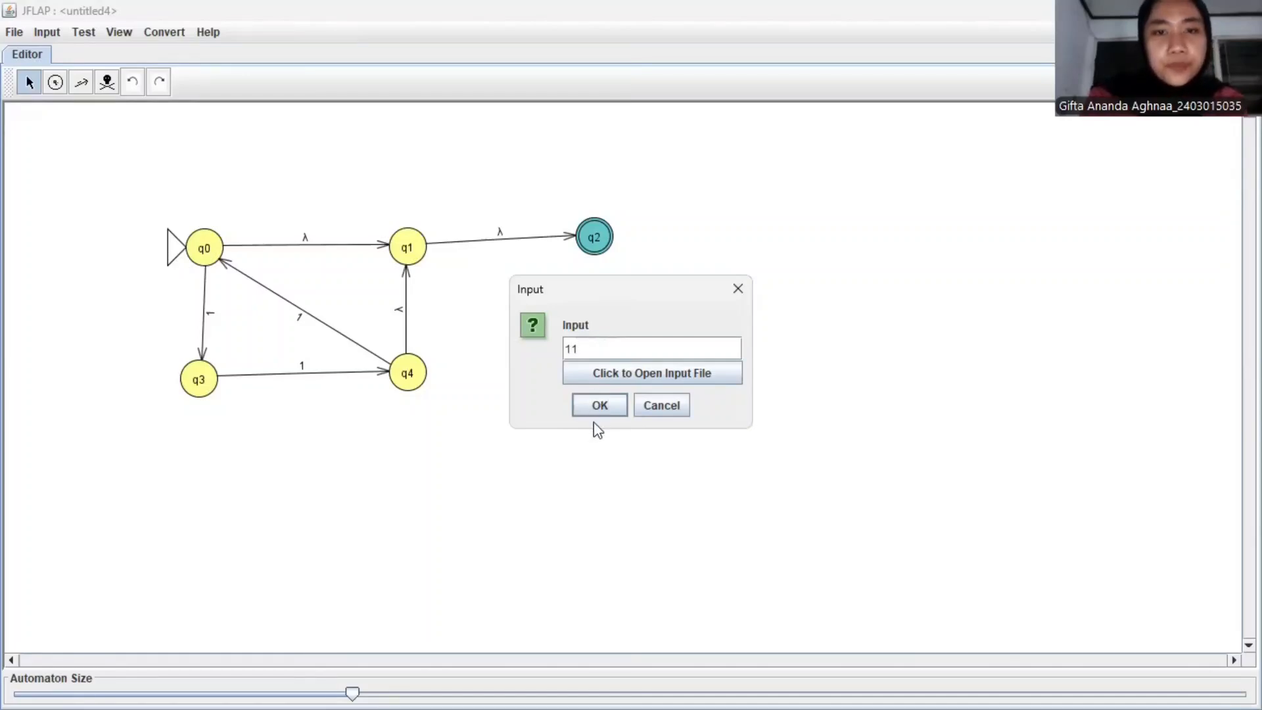
left_click(607, 409)
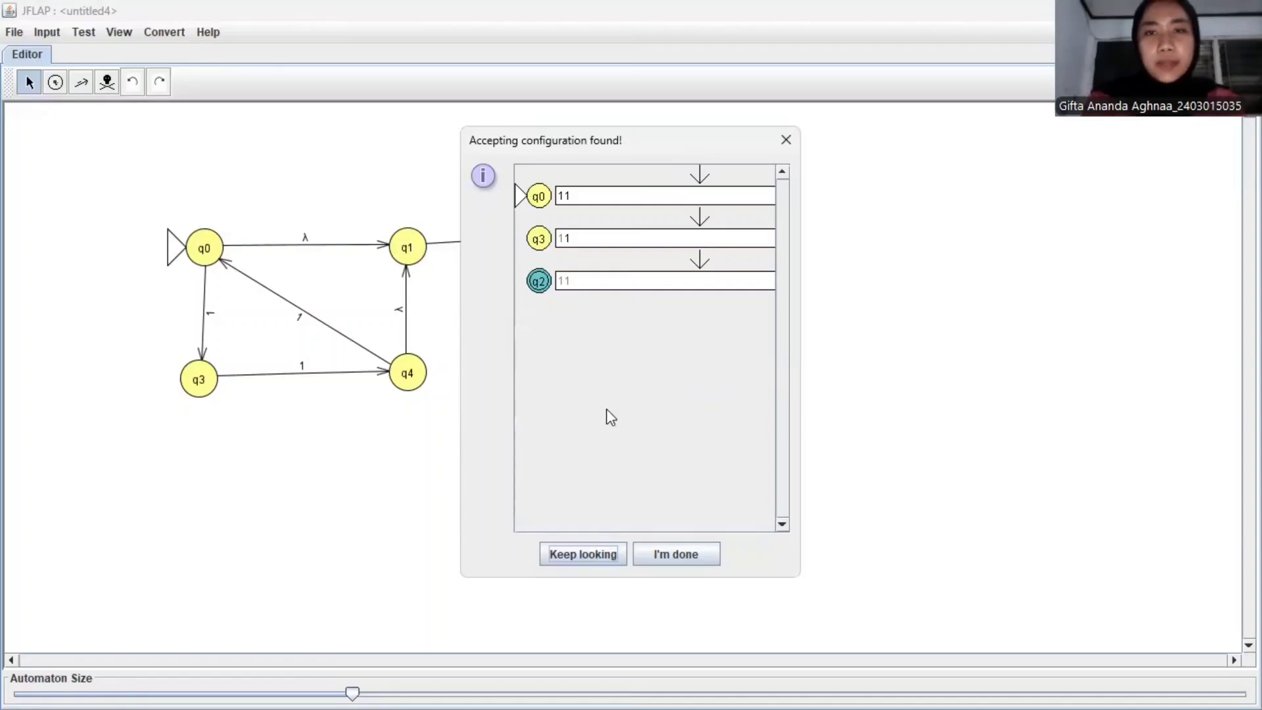
left_click(669, 551)
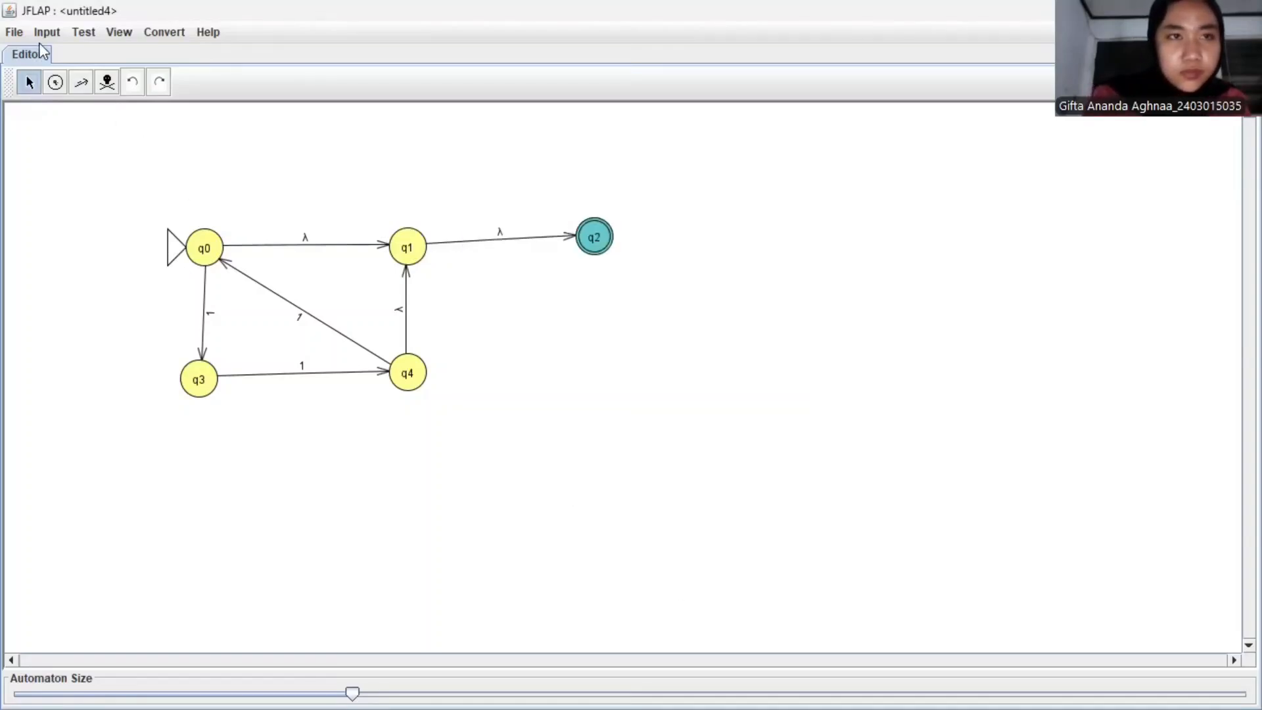
Step: Test the automaton with a Fast Run on the input string 11111, then dismiss the result
left_click(48, 35)
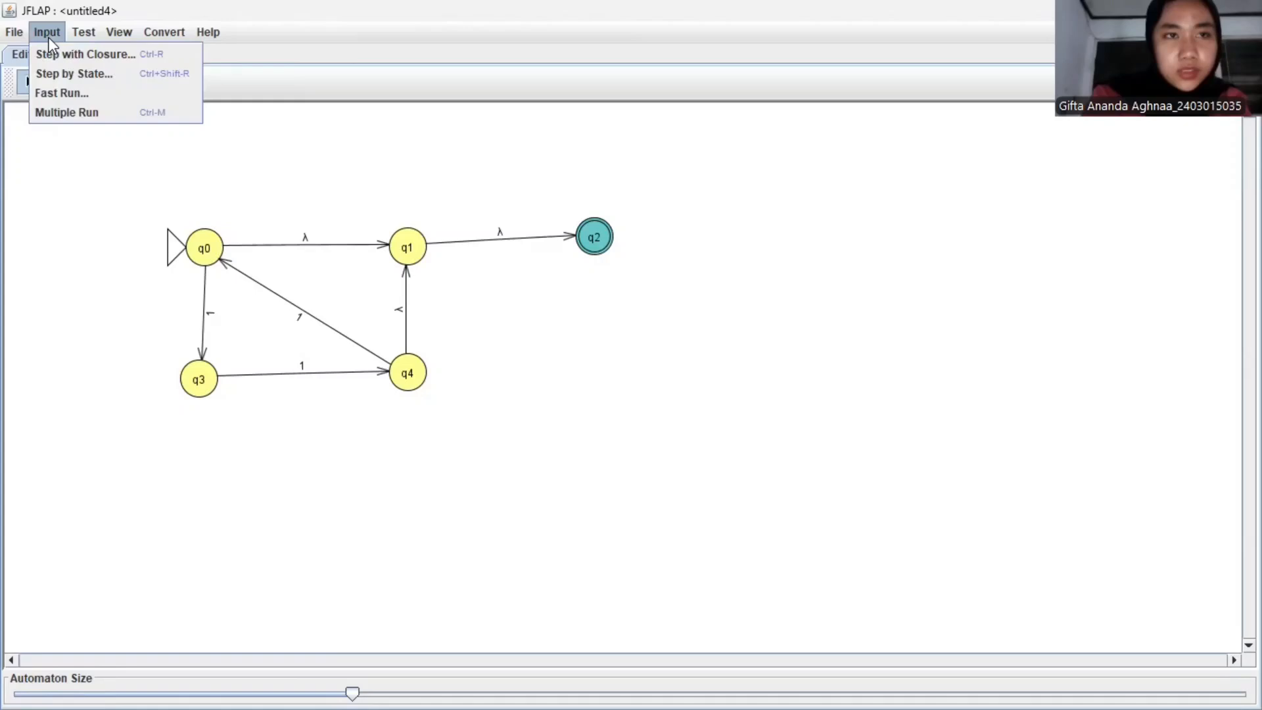
left_click(102, 100)
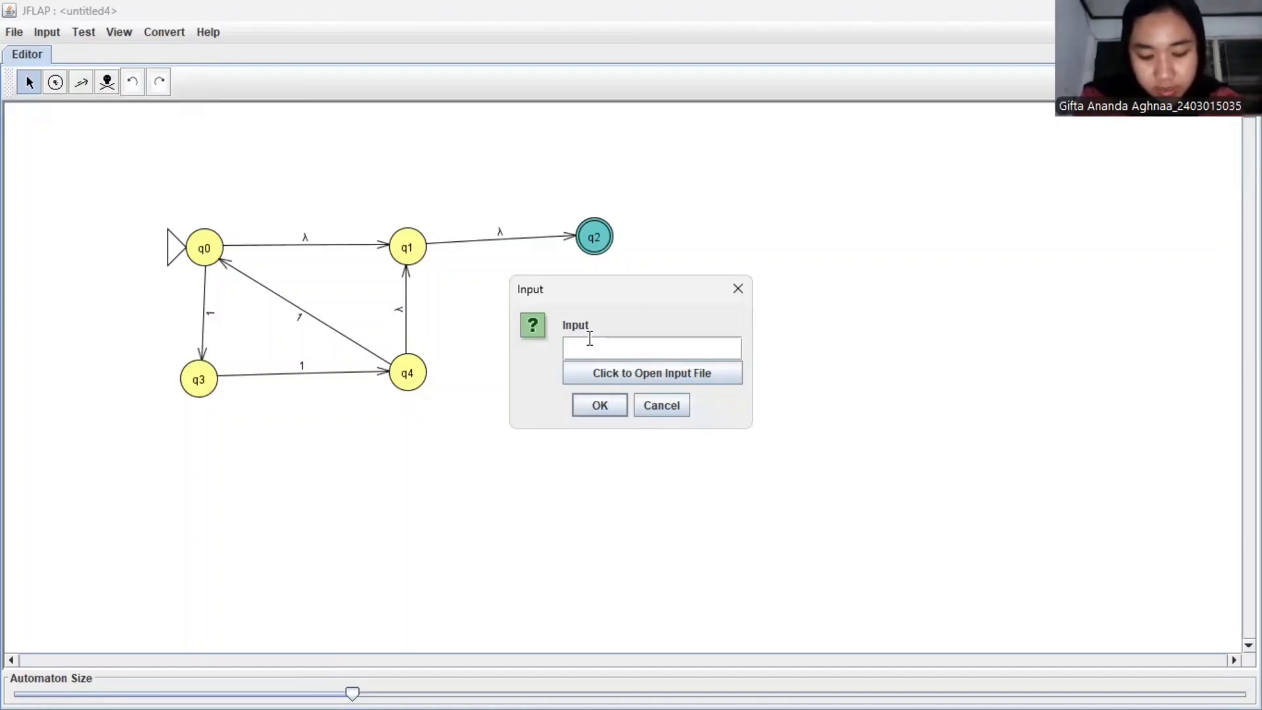
type("11111")
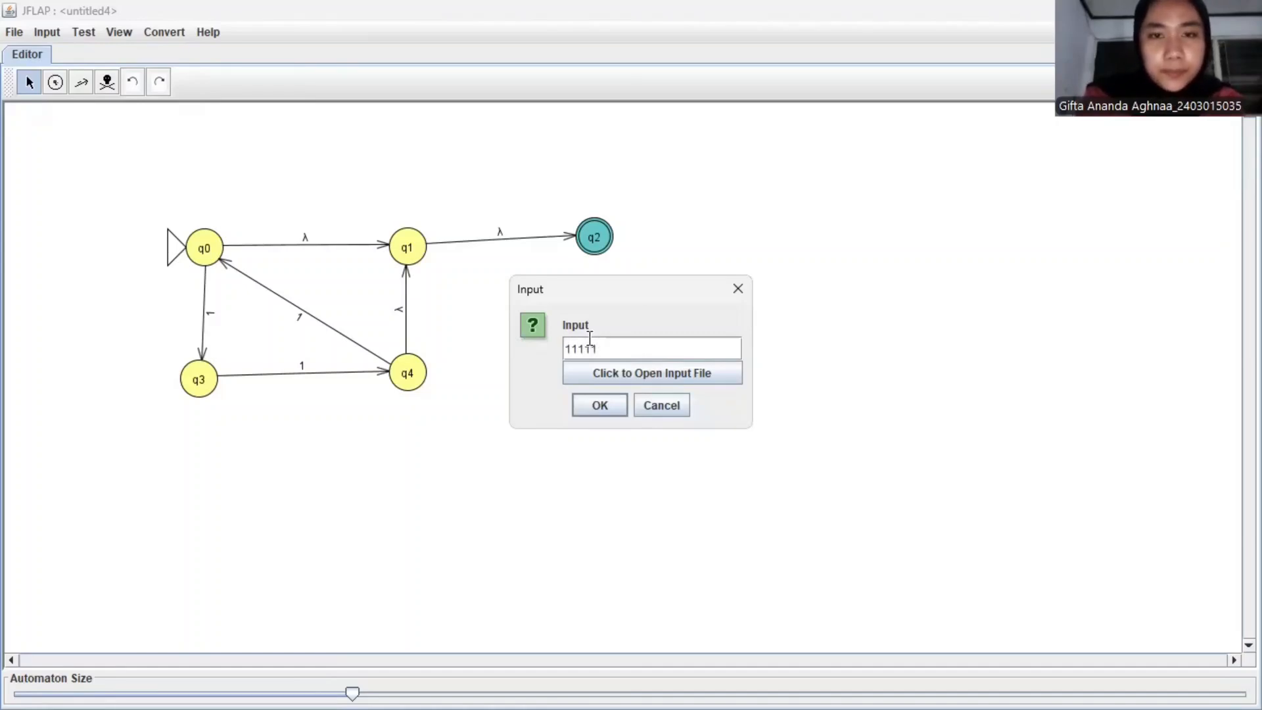
left_click(585, 413)
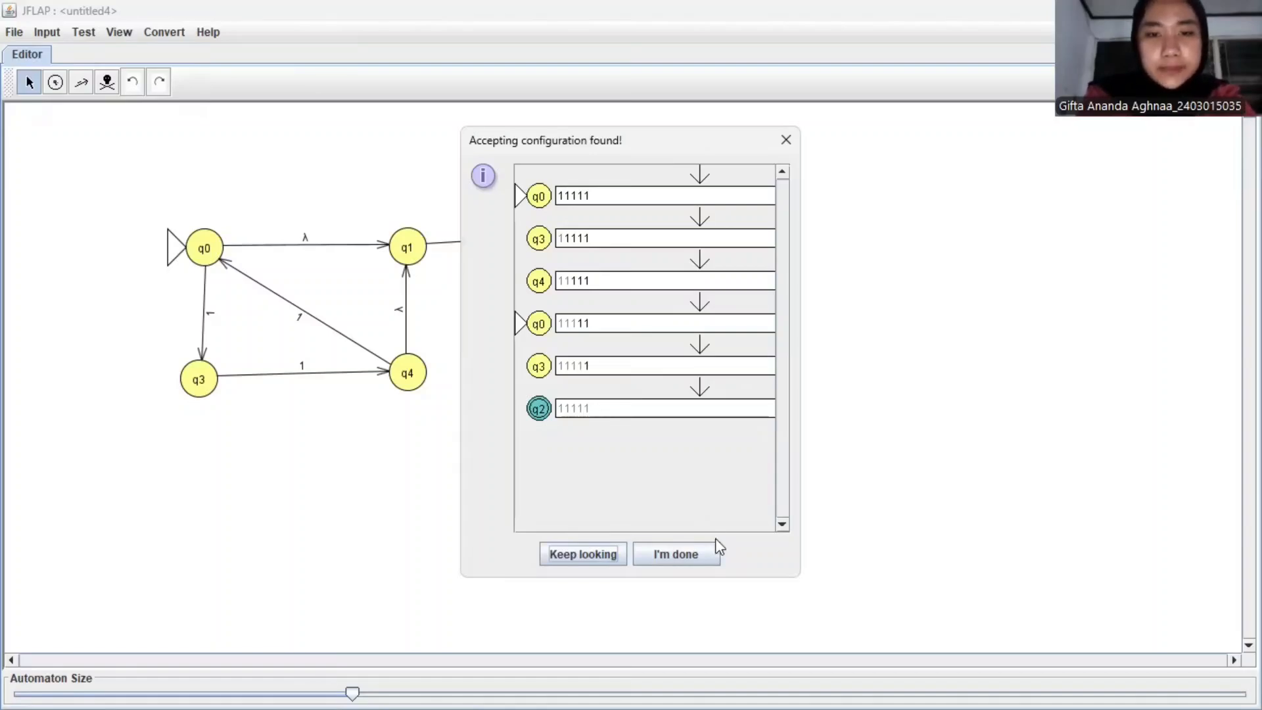
left_click(708, 559)
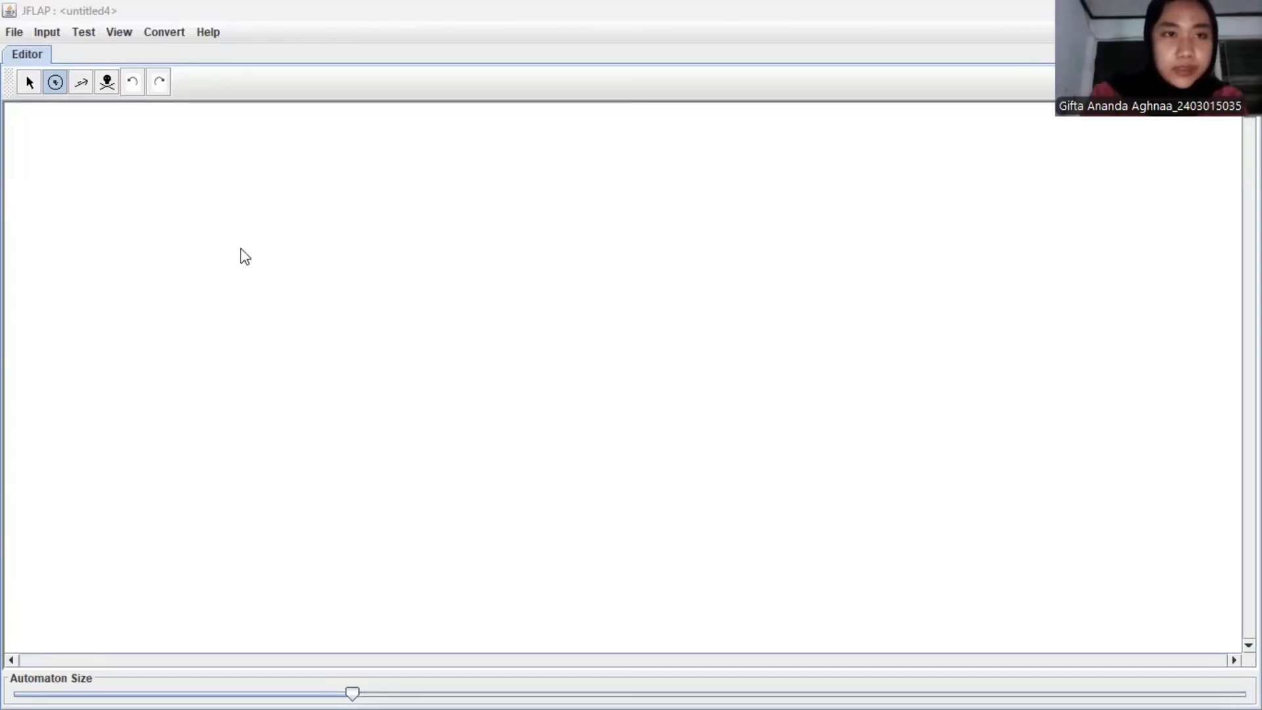
Step: Place three states on the blank canvas: two in an upper row and one centred below them
left_click(176, 250)
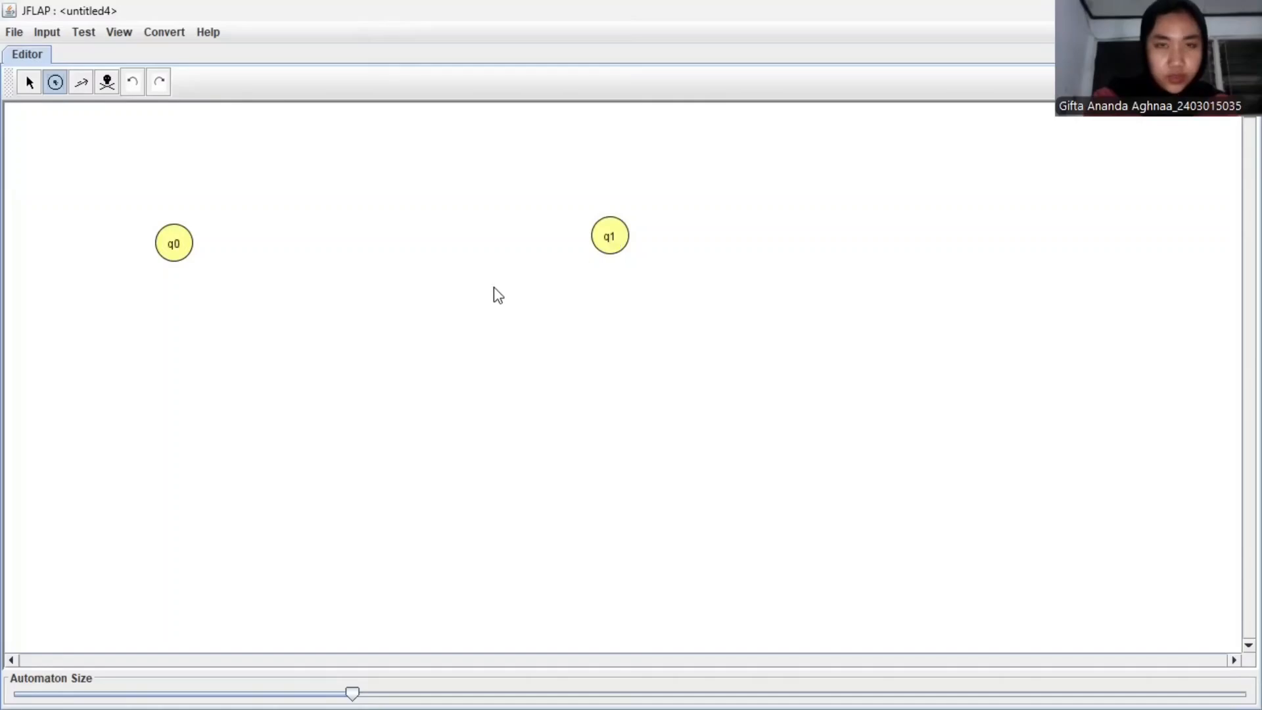
left_click(409, 360)
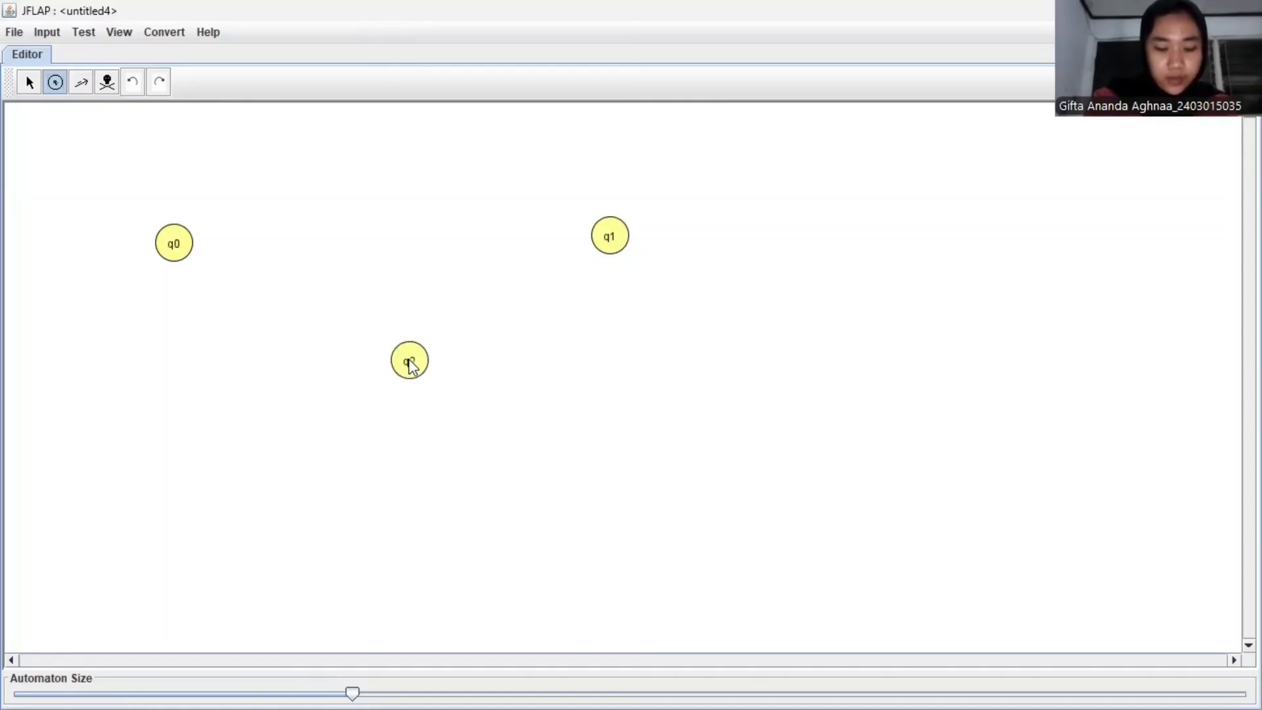
Step: Add two more states: one between q0 and q1, and one in the lower row beside q2, below q0
left_click(412, 234)
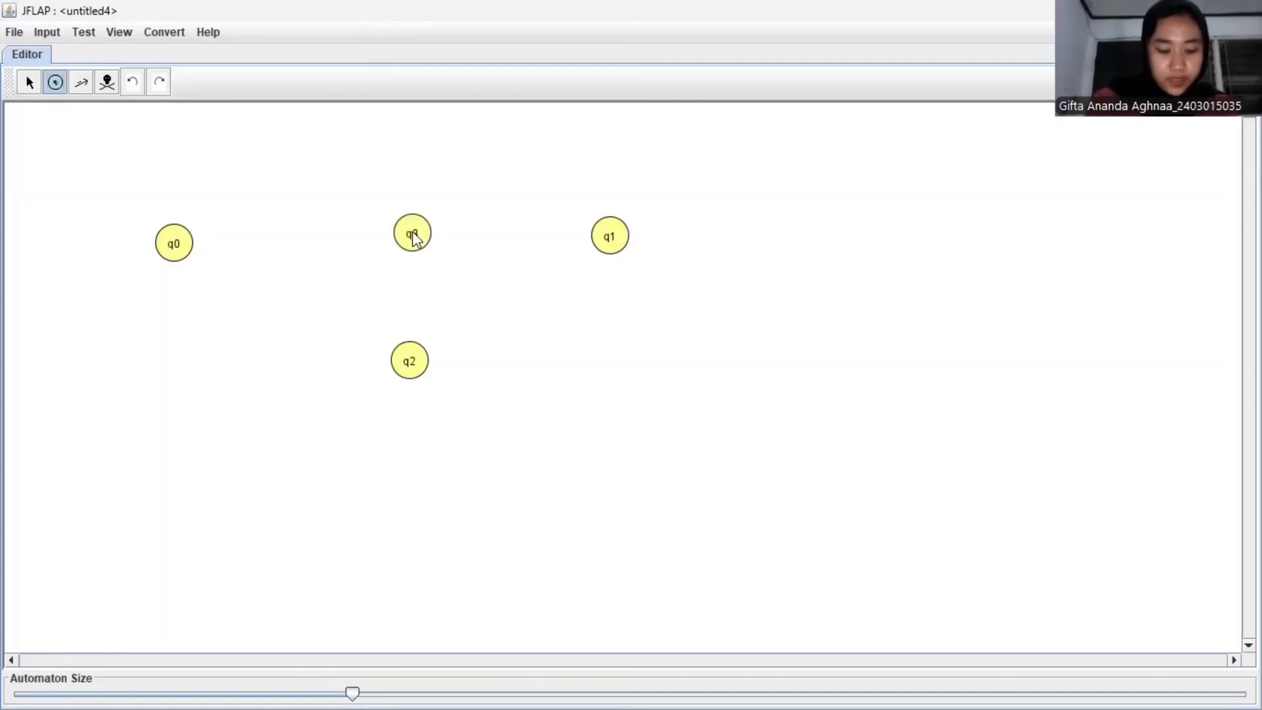
left_click(225, 363)
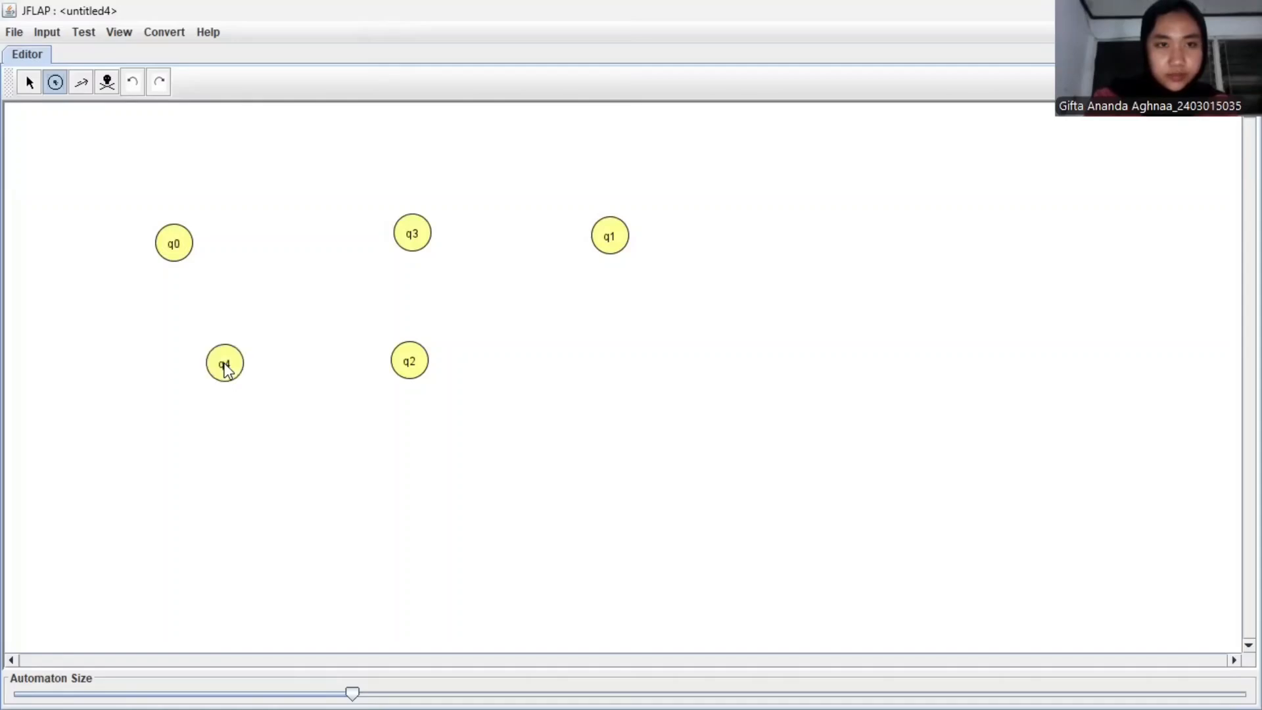
Step: Draw transitions labelled 1 from q0 to q3 and from q3 to q1
left_click(80, 82)
left_click_drag(173, 245, 421, 243)
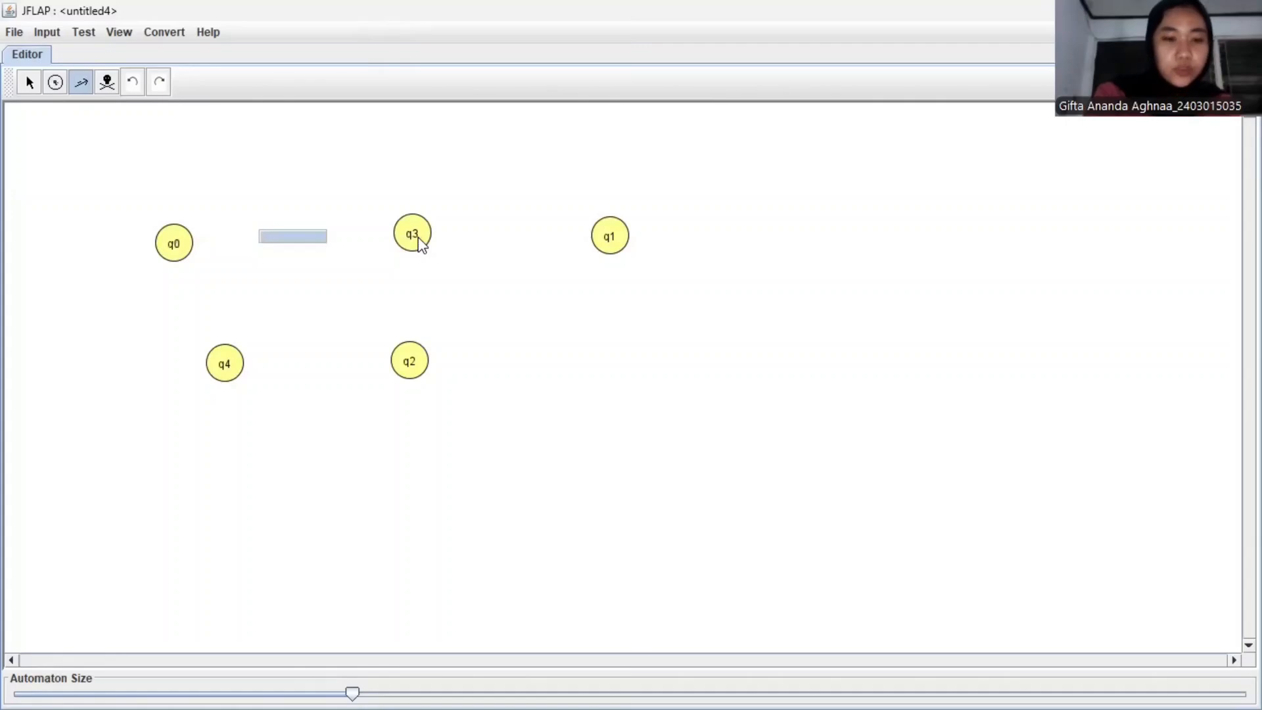
type("1")
key("Return")
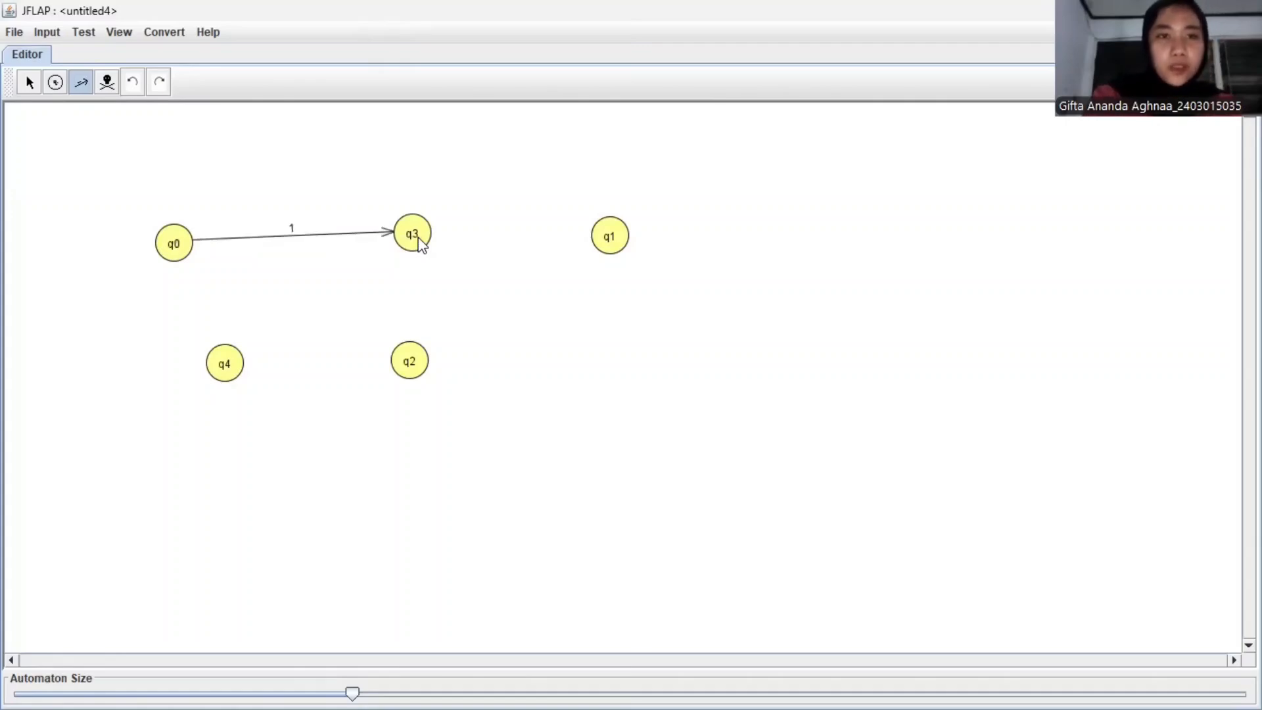
left_click_drag(418, 241, 608, 248)
type("1")
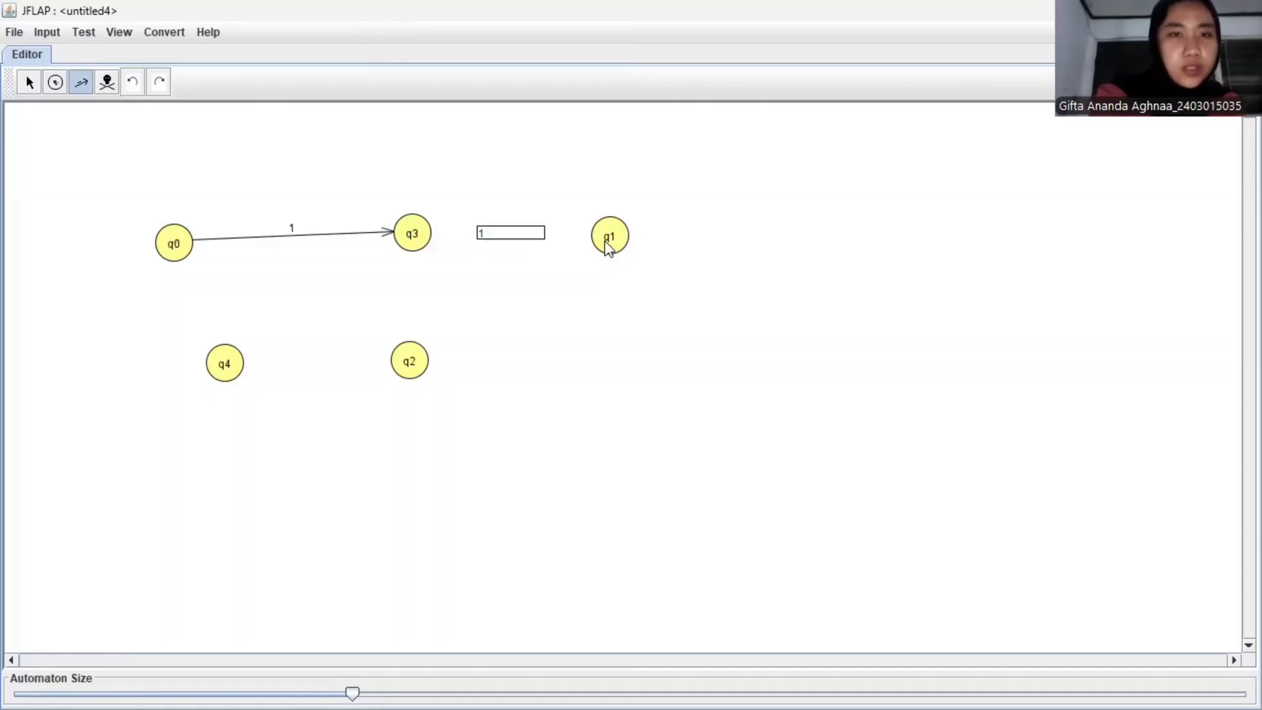
key("Return")
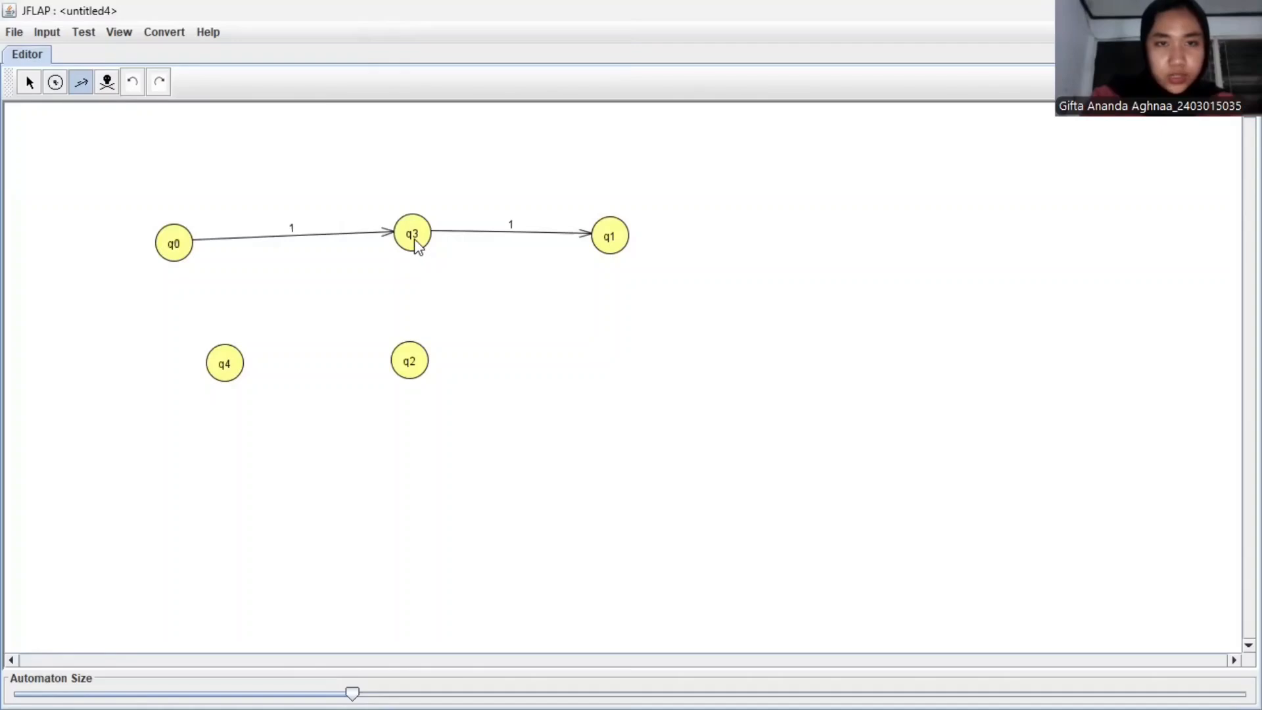
Step: Draw transitions labelled 1 from q3 to q2 and from q3 to q4
left_click_drag(412, 238, 407, 376)
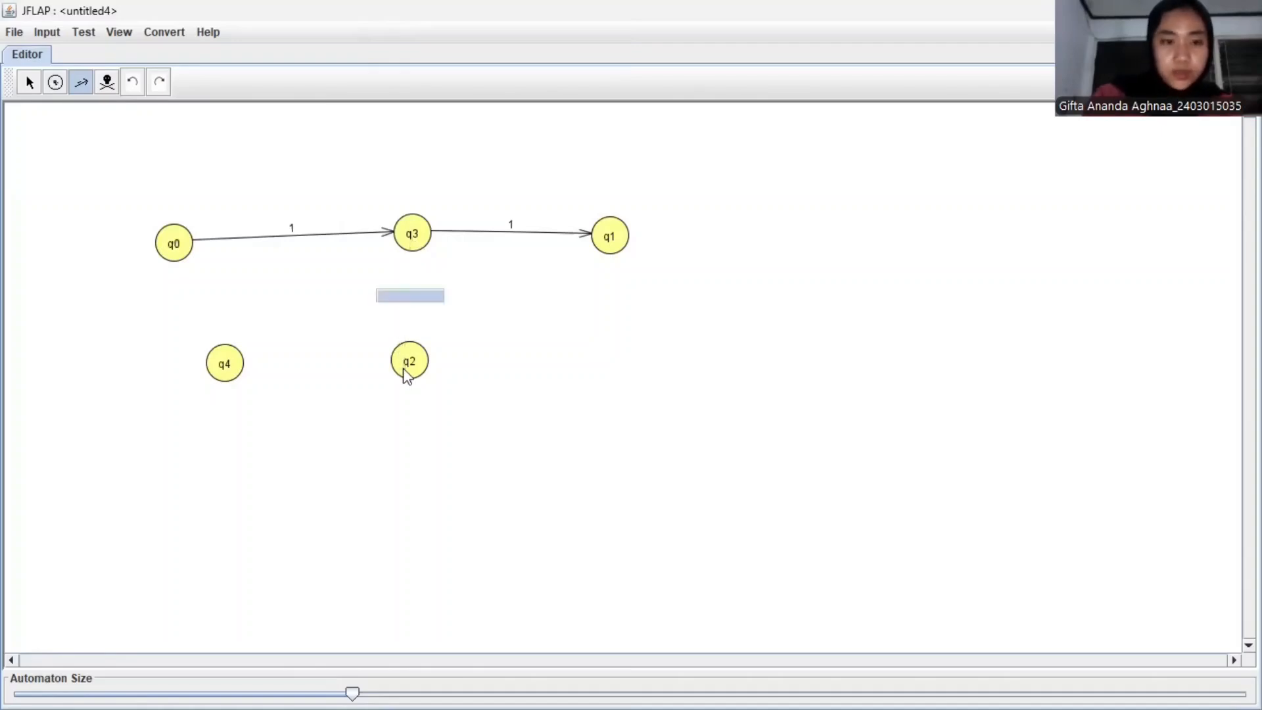
type("1")
key("Return")
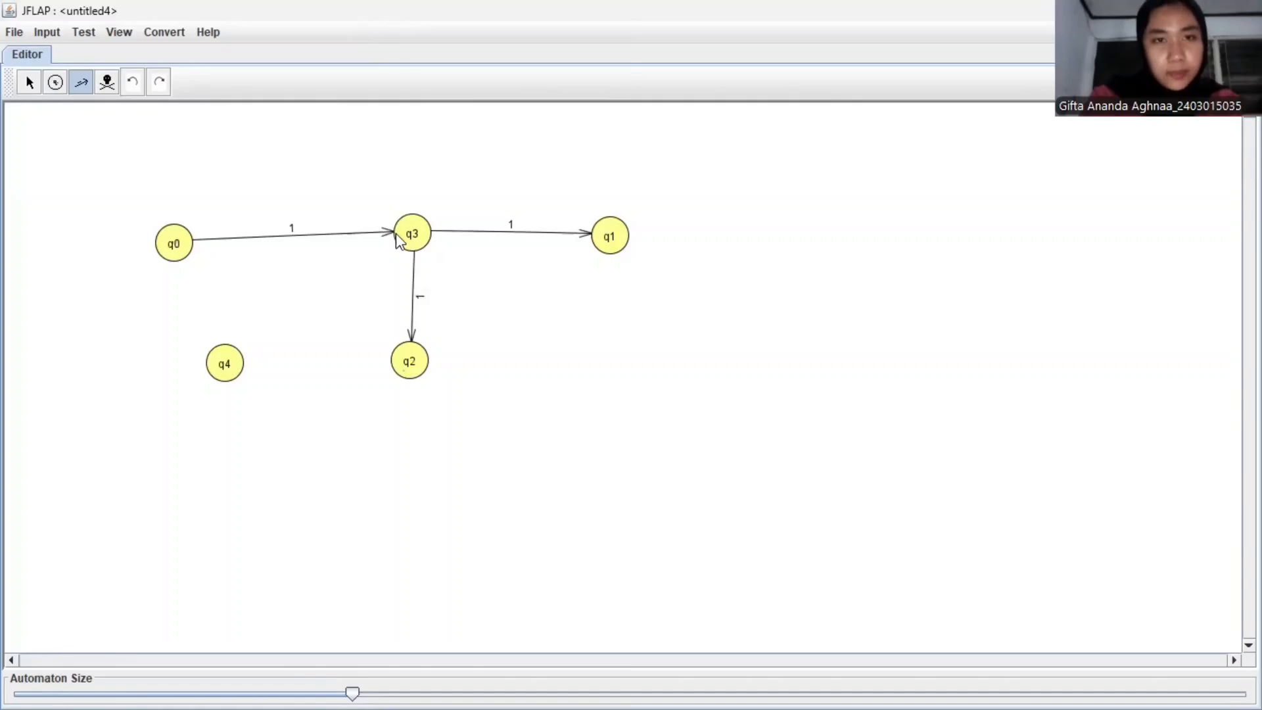
left_click_drag(405, 247, 238, 369)
type("1")
key("Return")
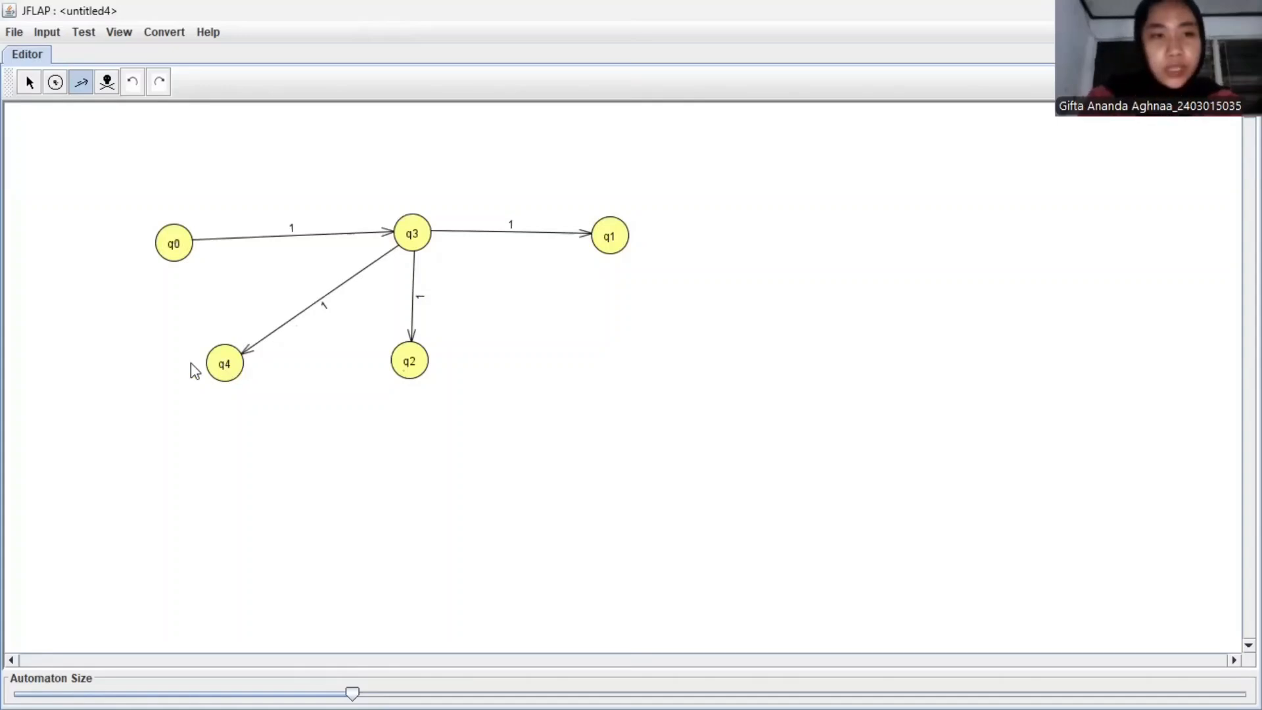
Step: Draw transitions labelled 1 from q4 to q0 and from q4 to q1
left_click_drag(219, 367, 171, 245)
type("1")
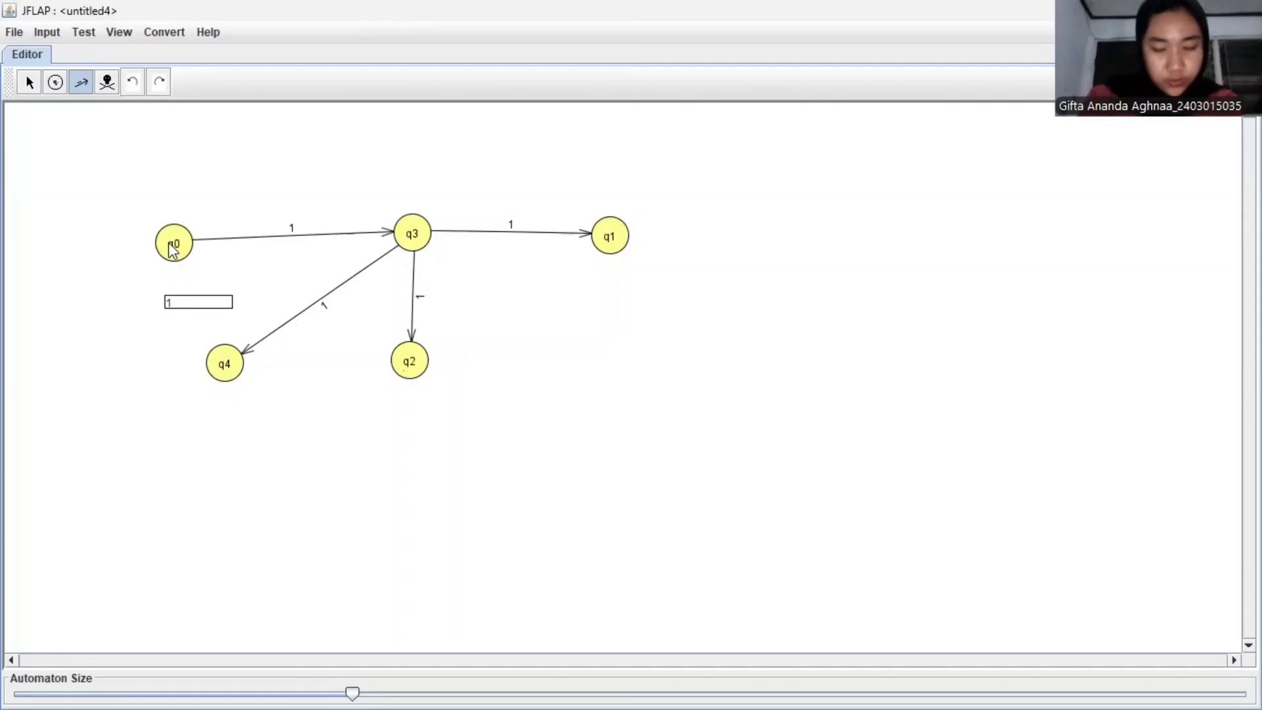
key("Return")
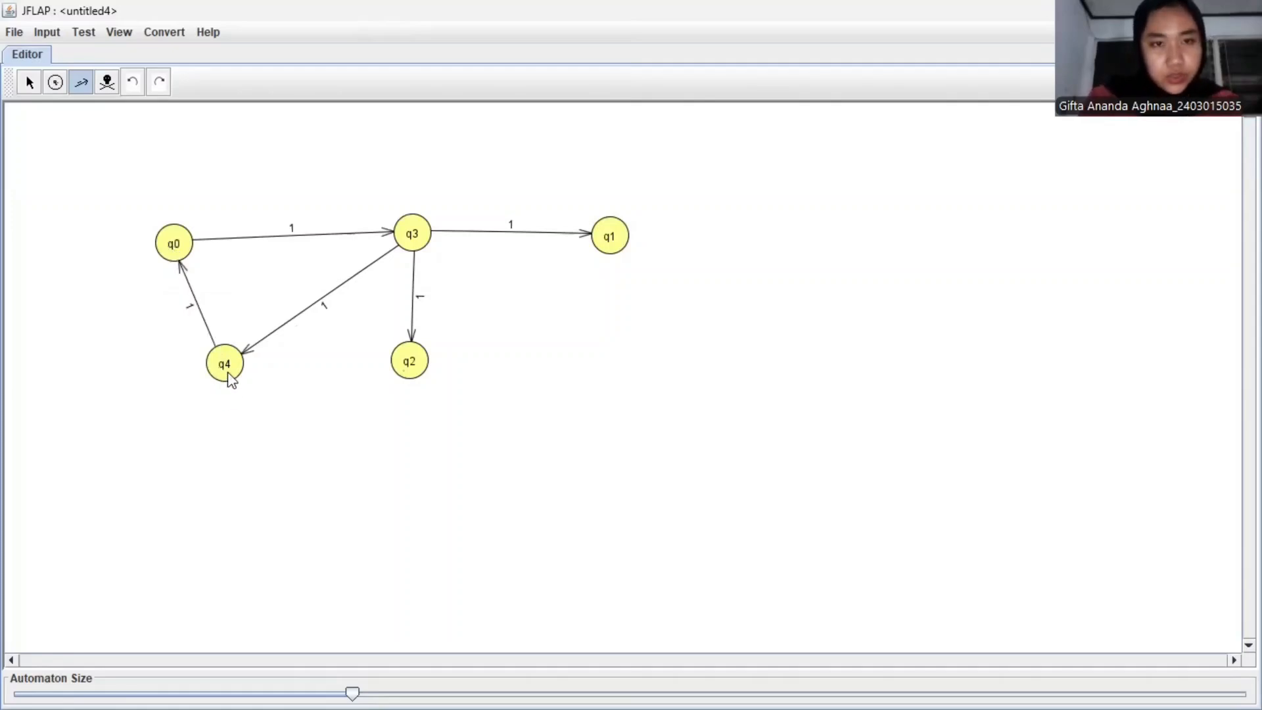
left_click_drag(230, 380, 612, 241)
type("1")
key("Return")
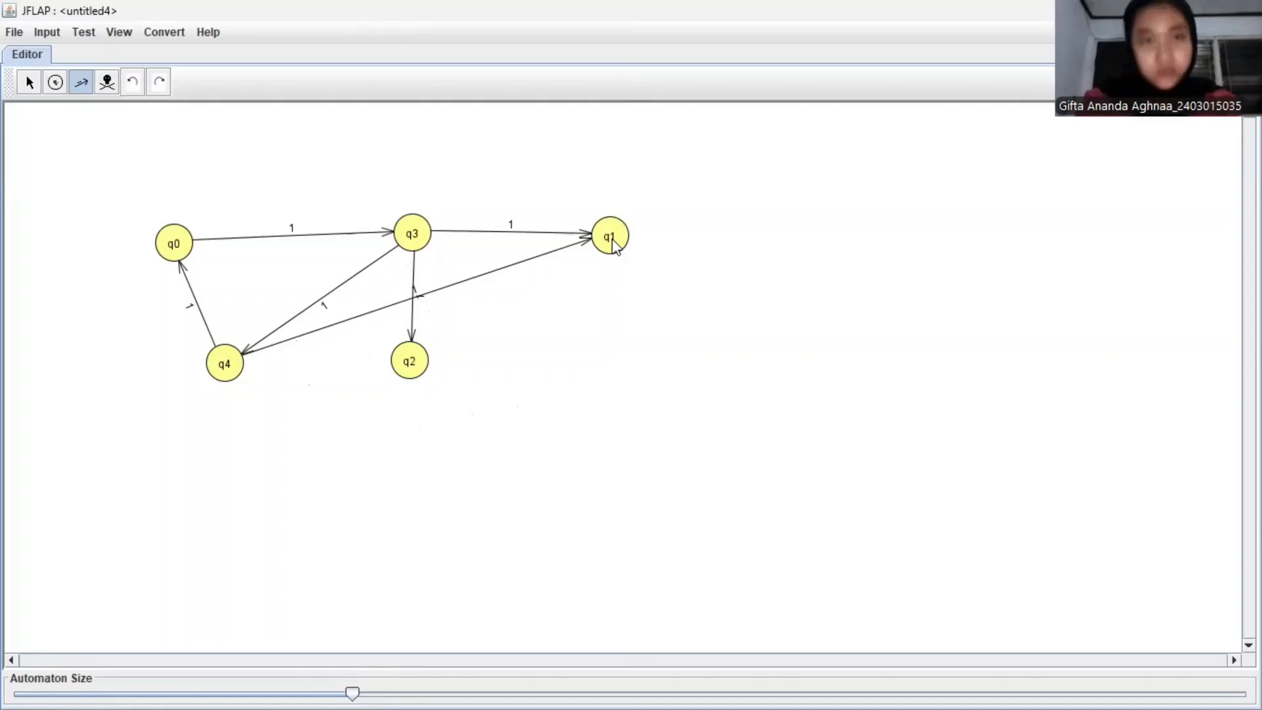
Step: Make q0 both the initial state and a final state
left_click(31, 82)
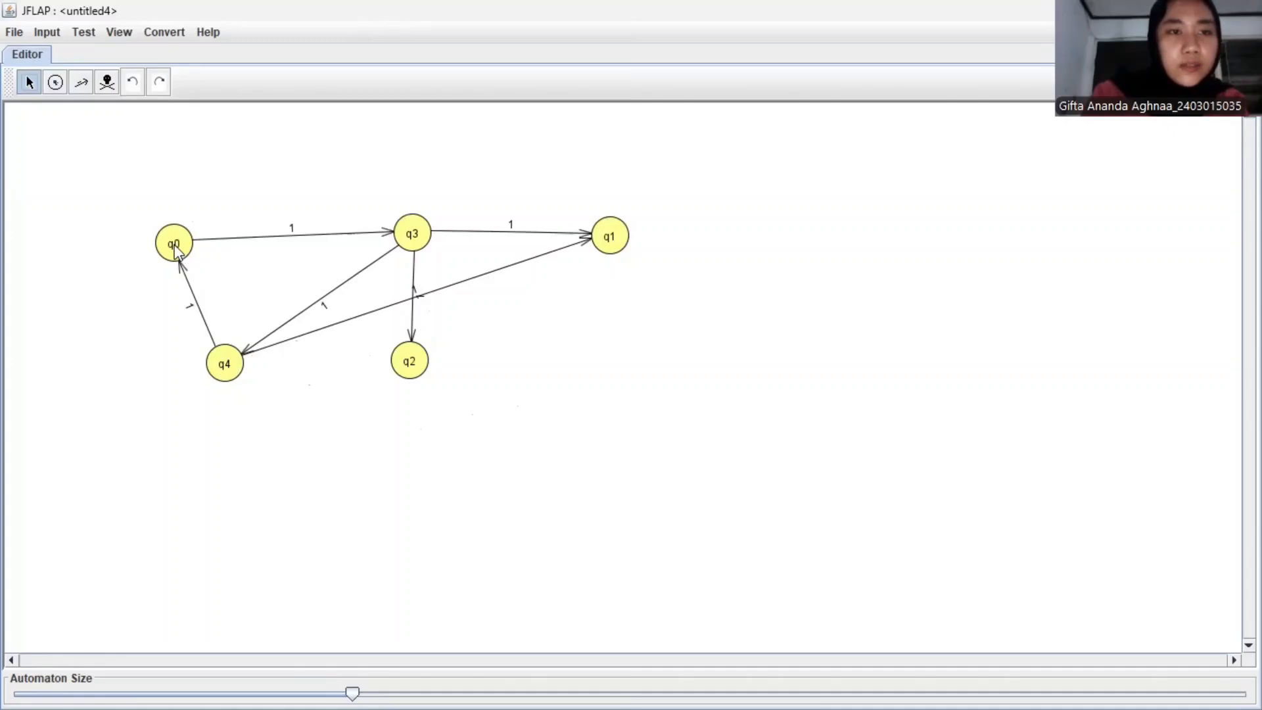
left_click(175, 248)
right_click(174, 248)
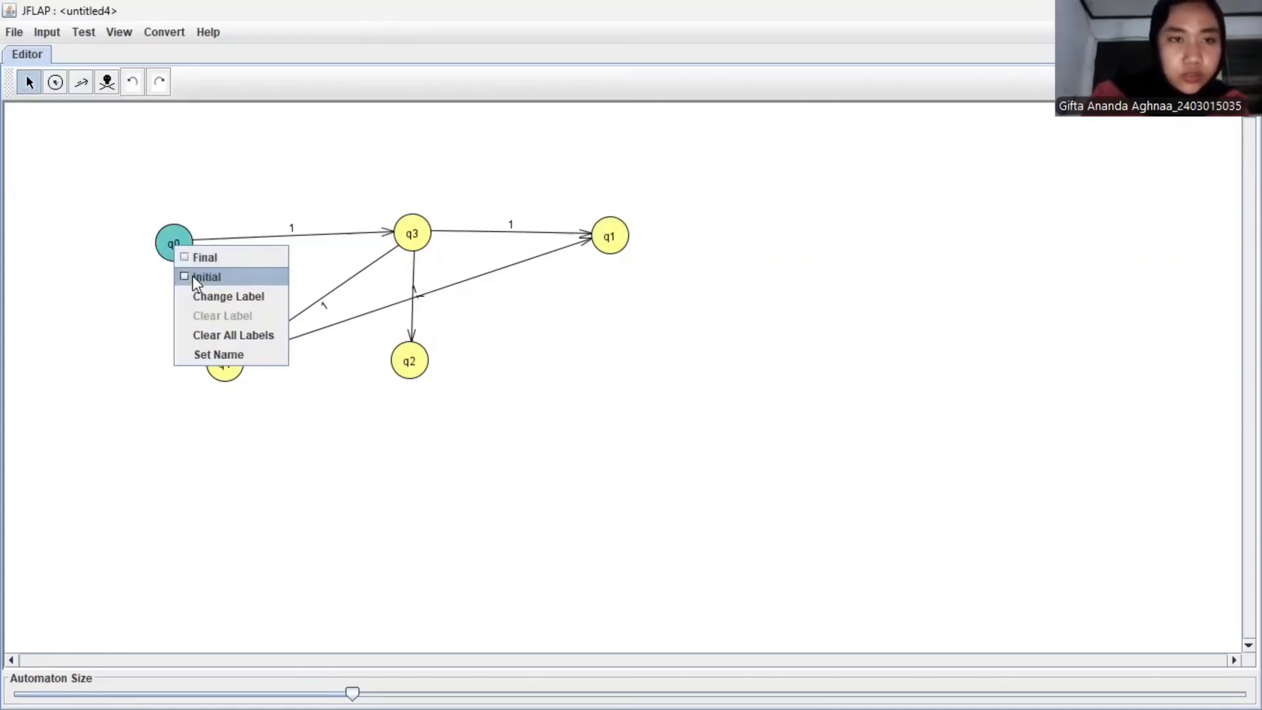
left_click(192, 276)
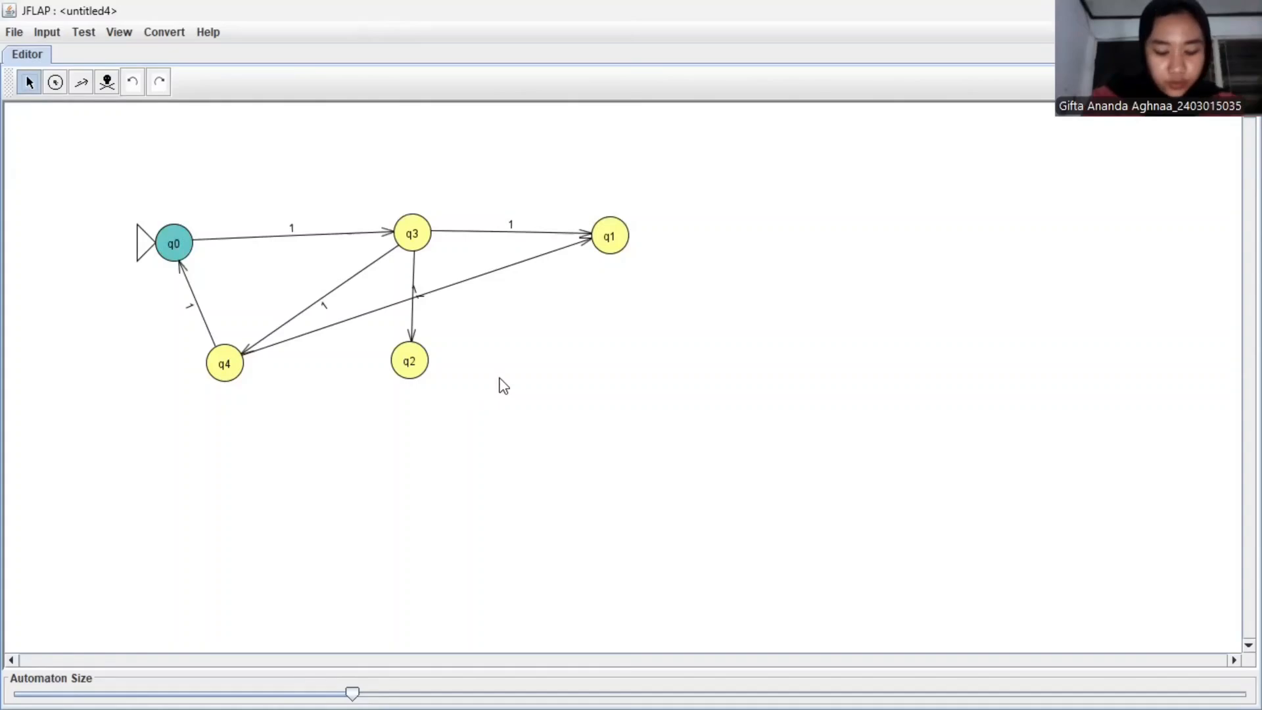
right_click(172, 246)
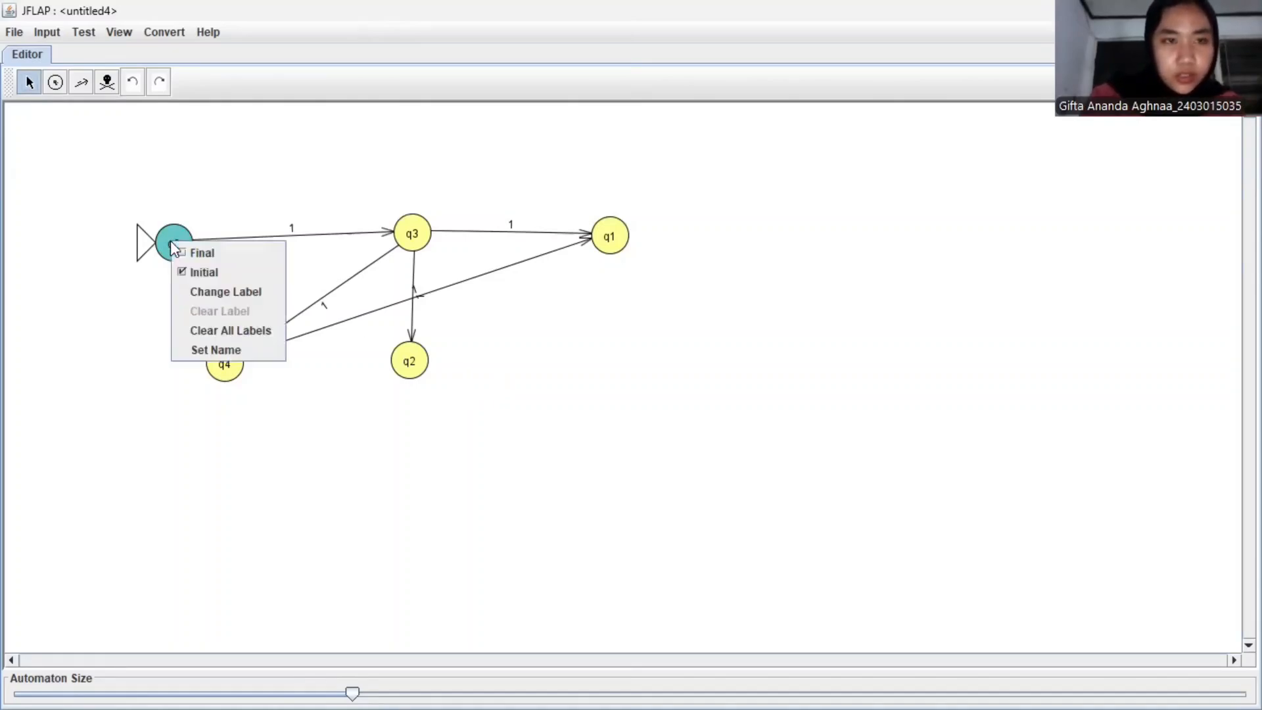
left_click(199, 253)
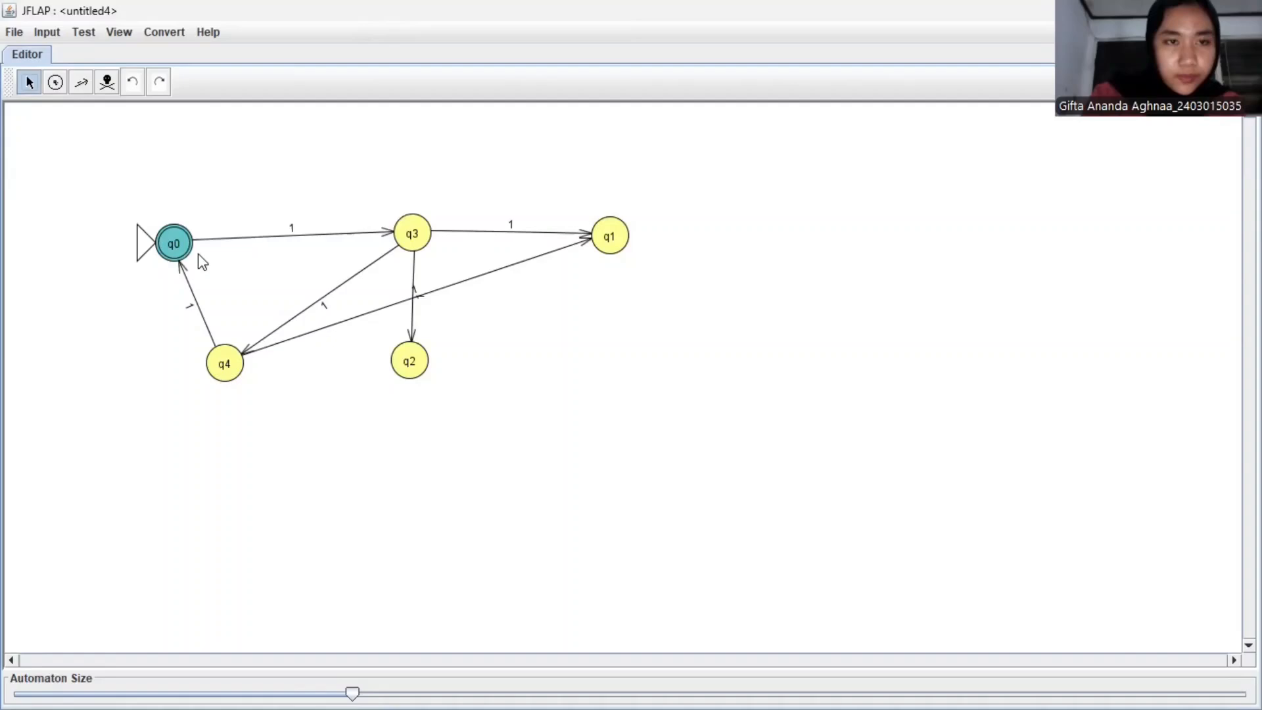
Step: Mark states q4, q2 and q1 as final states
left_click(227, 364)
right_click(230, 362)
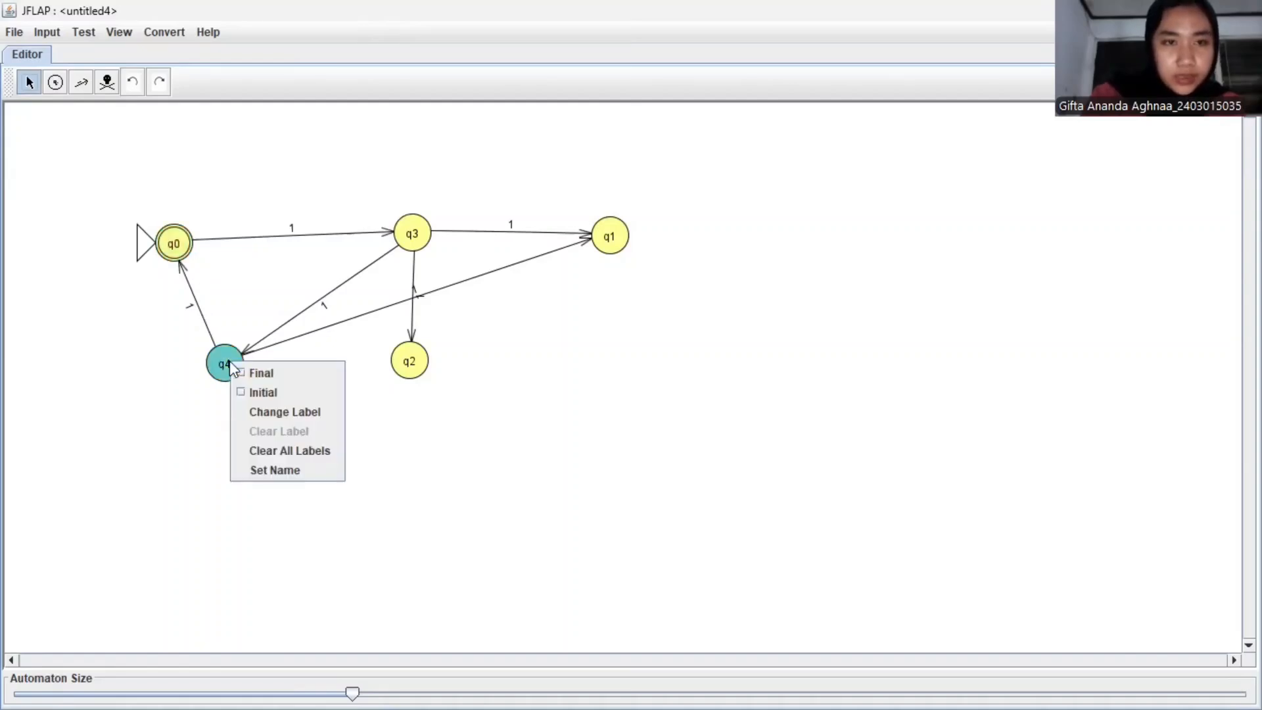
left_click(257, 376)
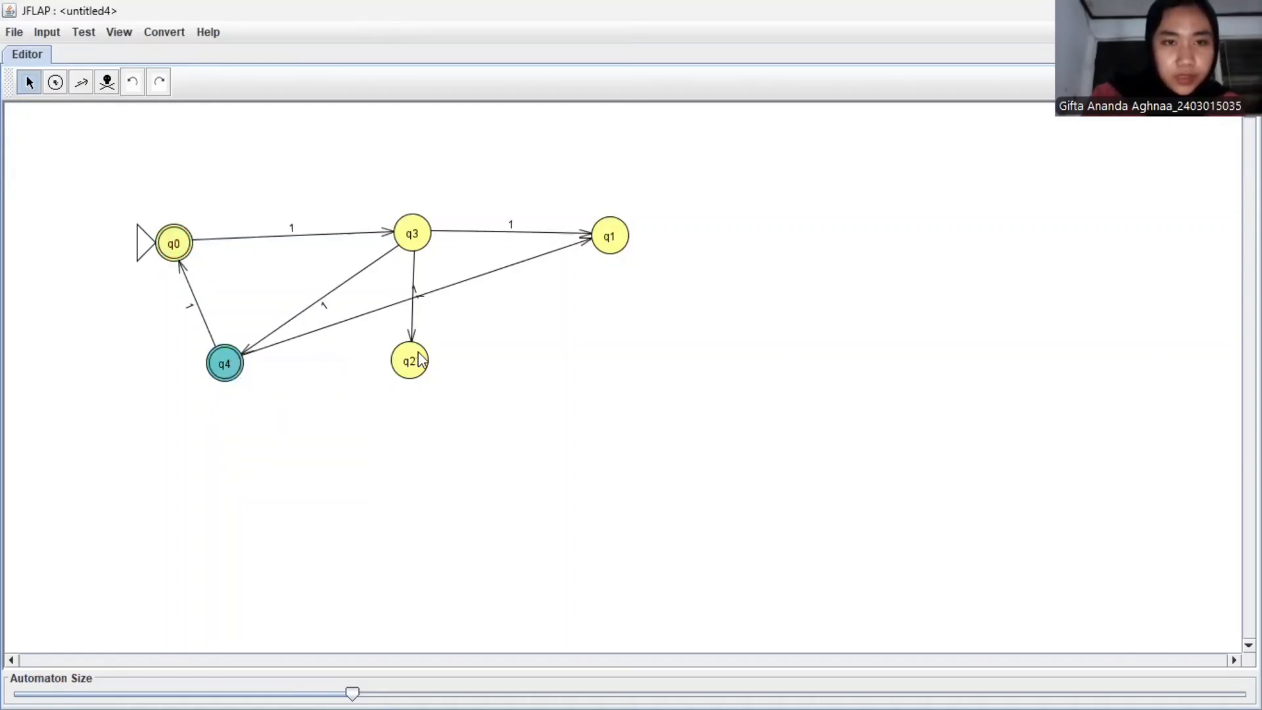
left_click(406, 369)
right_click(409, 372)
right_click(408, 372)
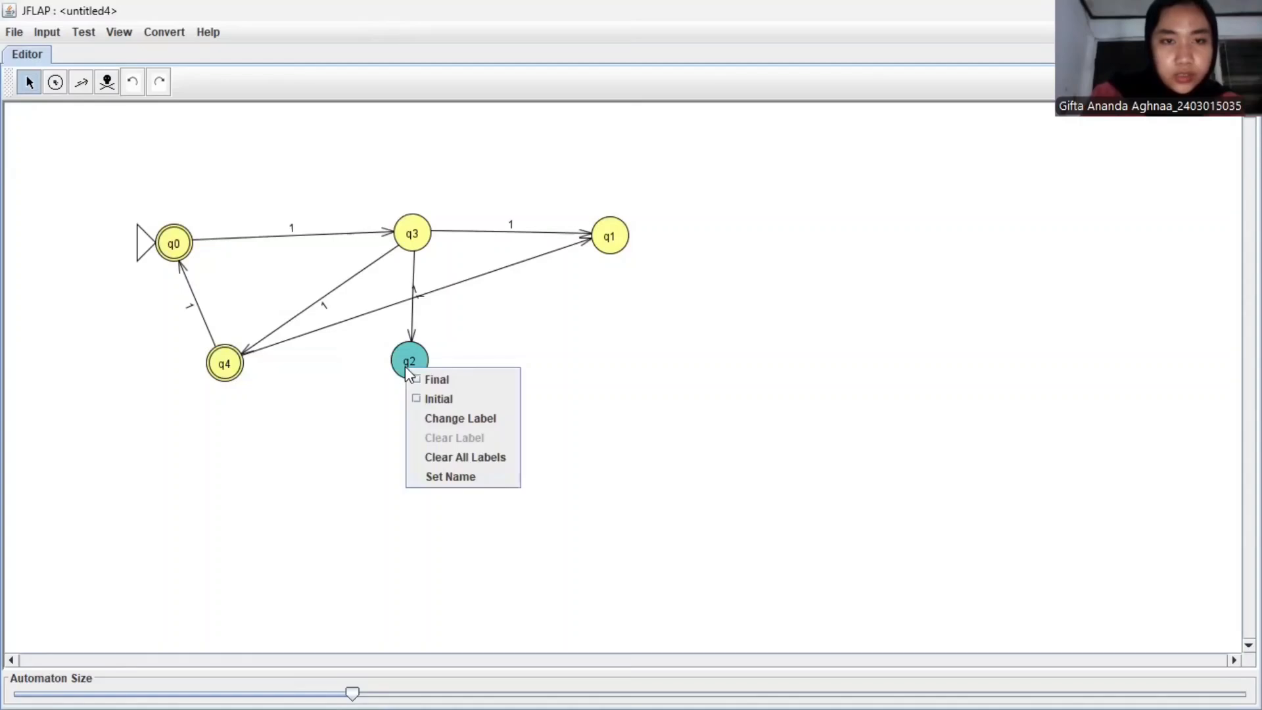
left_click(428, 377)
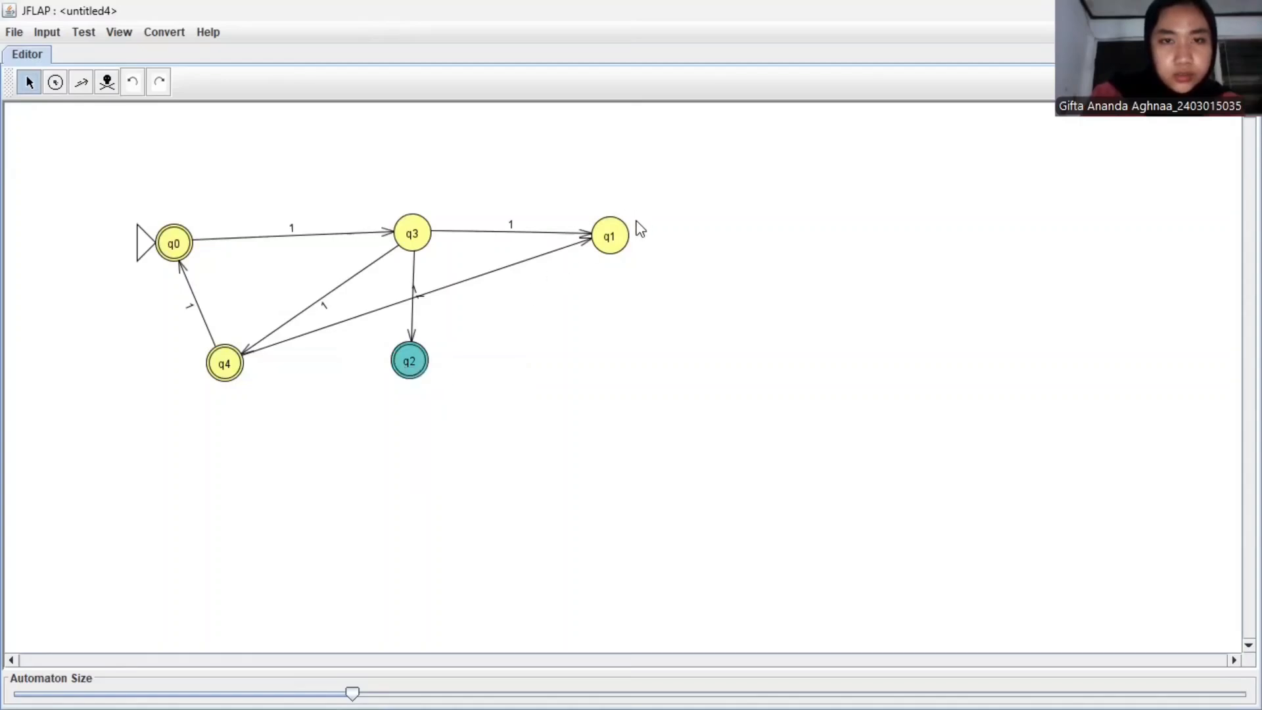
left_click(625, 238)
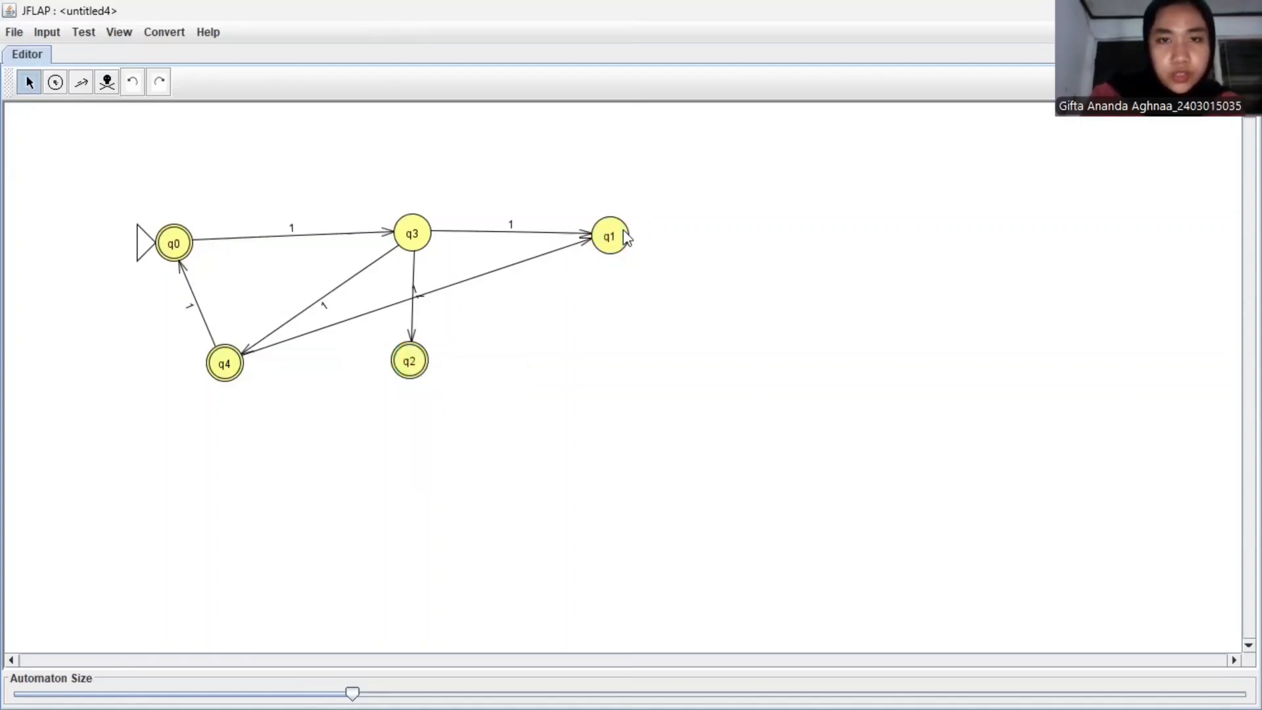
right_click(604, 237)
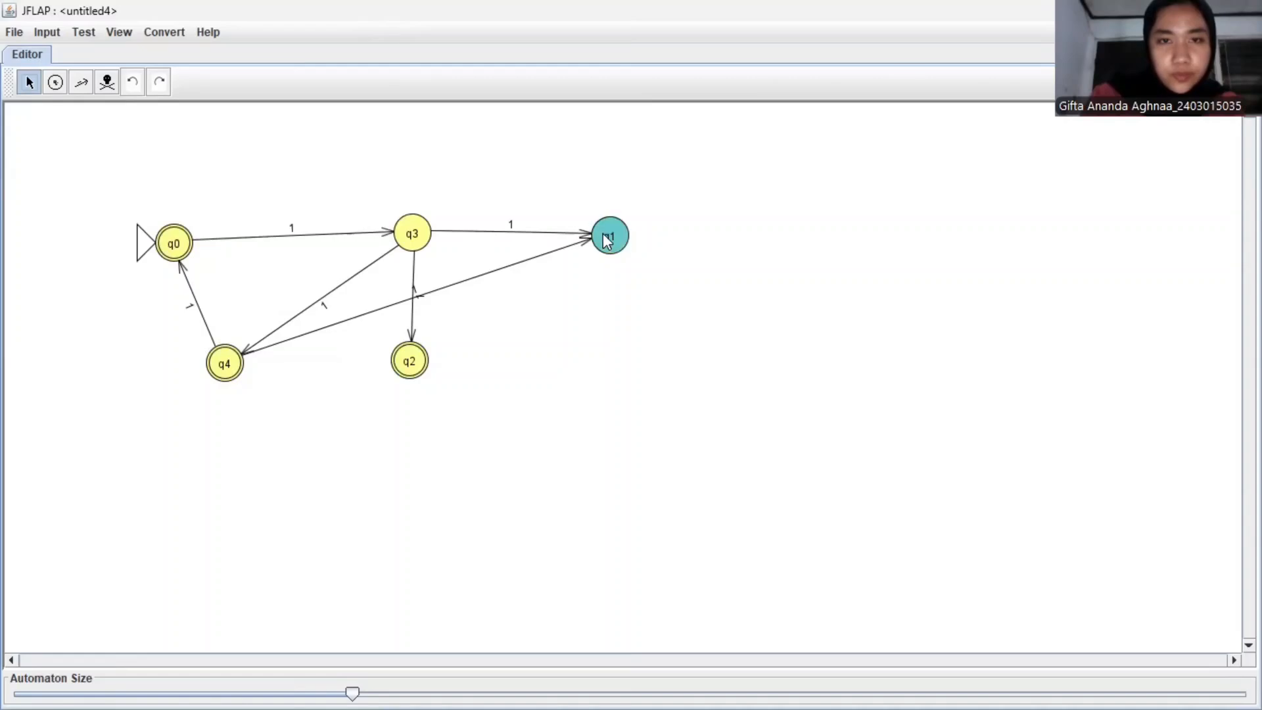
left_click(621, 248)
Step: Test the five-state automaton with a Fast Run on the input string 11, then dismiss the result
left_click(54, 37)
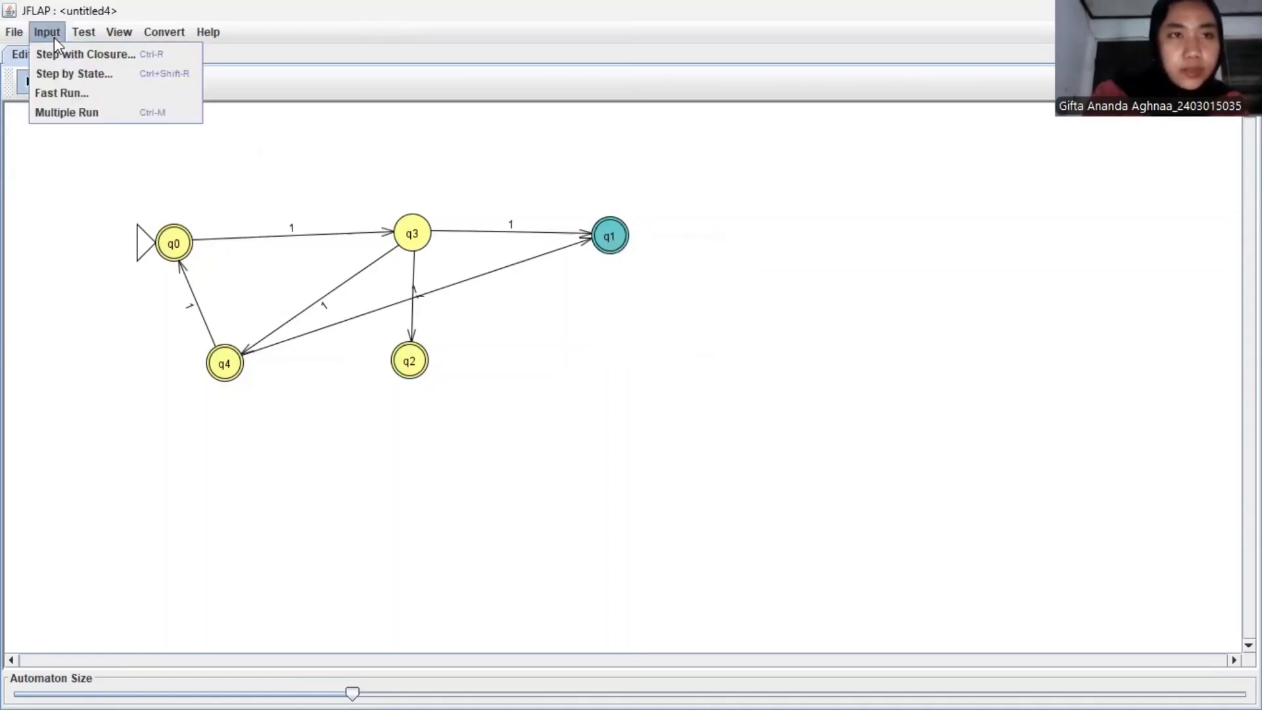
left_click(73, 94)
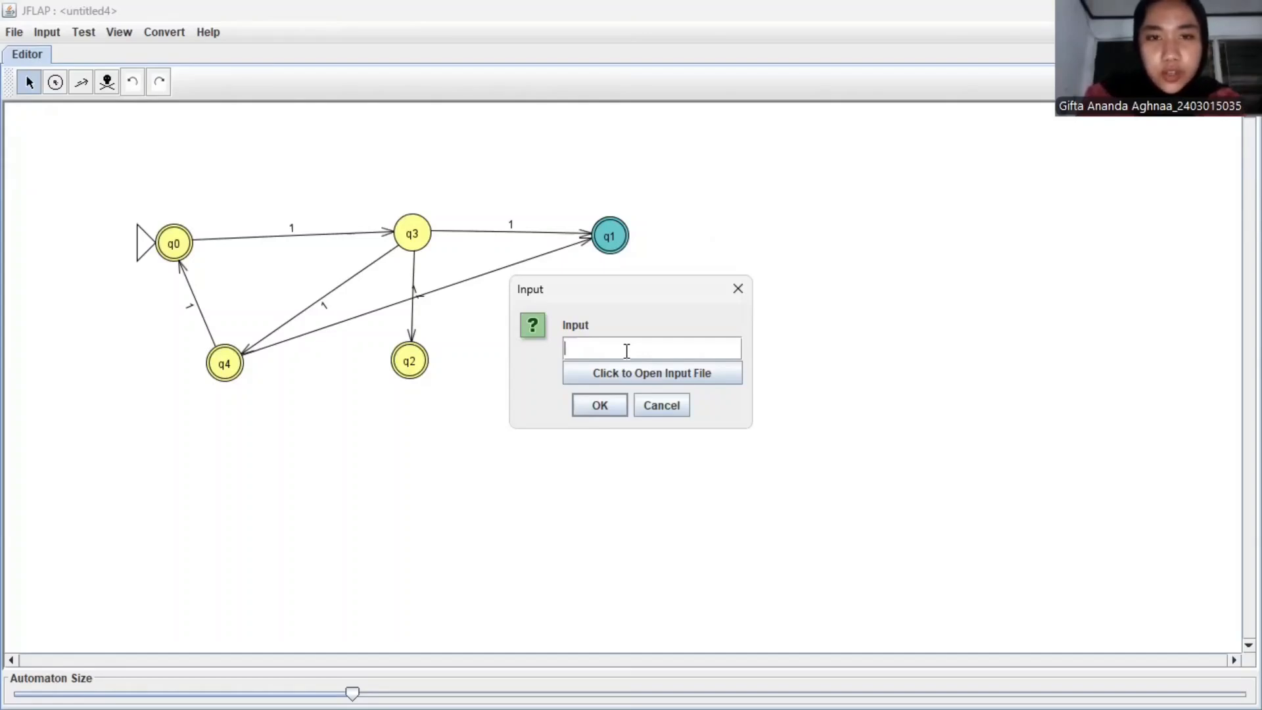
type("11")
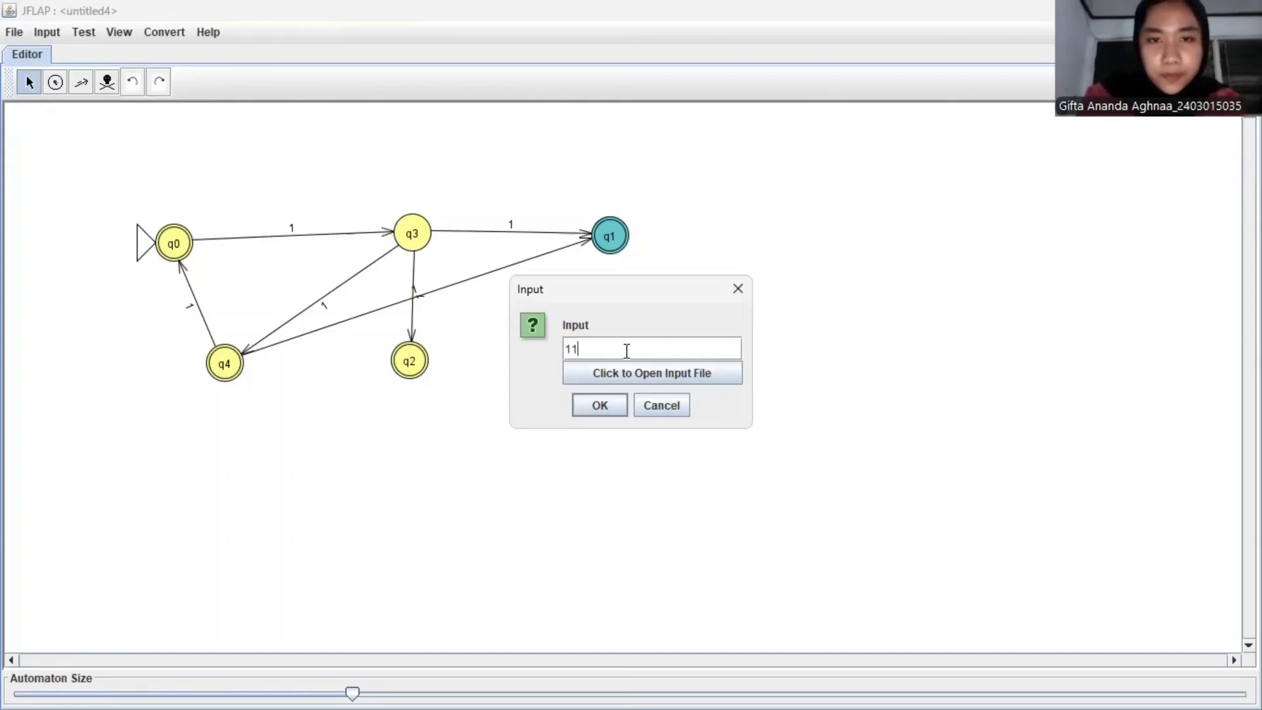
left_click(601, 406)
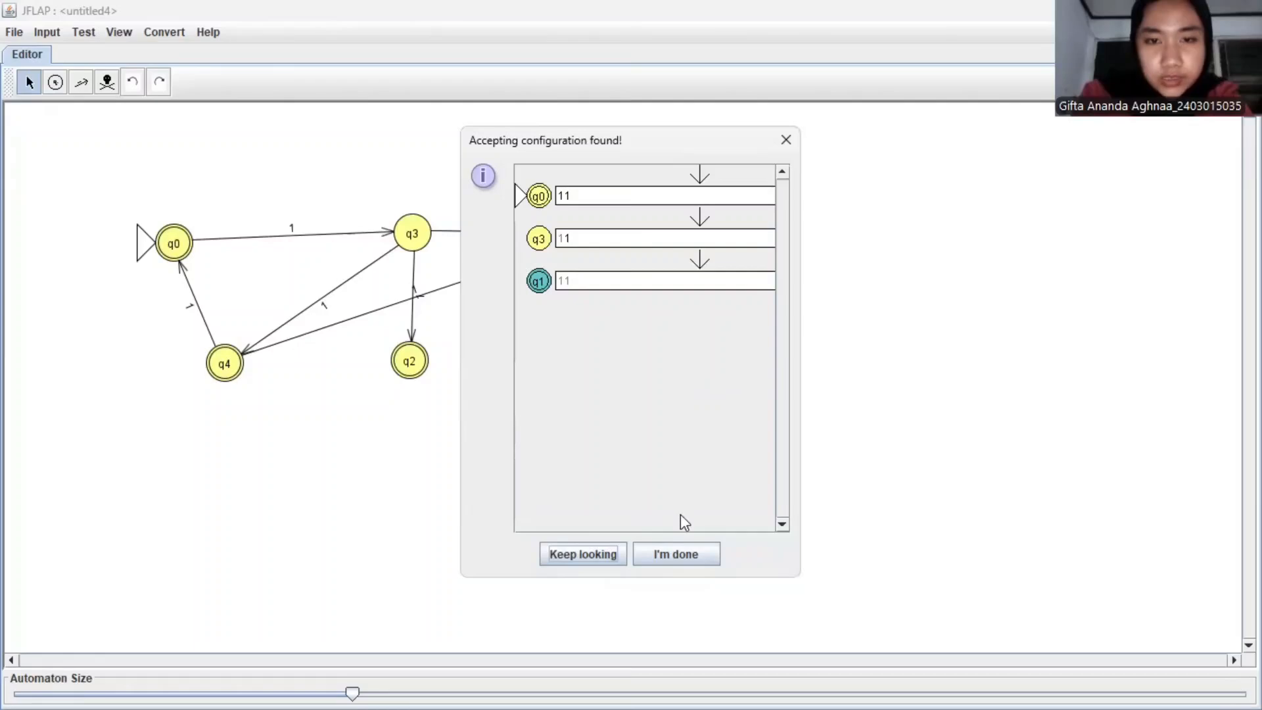
left_click(677, 554)
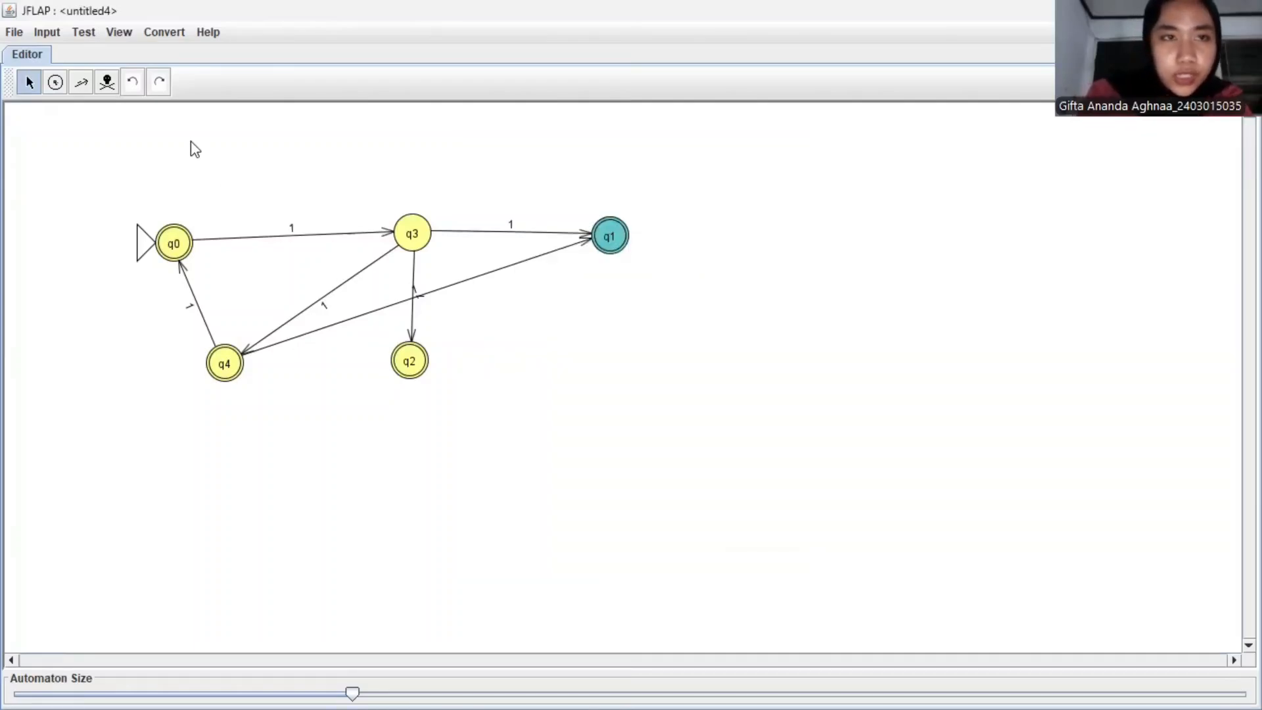
Step: Test the five-state automaton with a Fast Run on the input string 11111
left_click(59, 34)
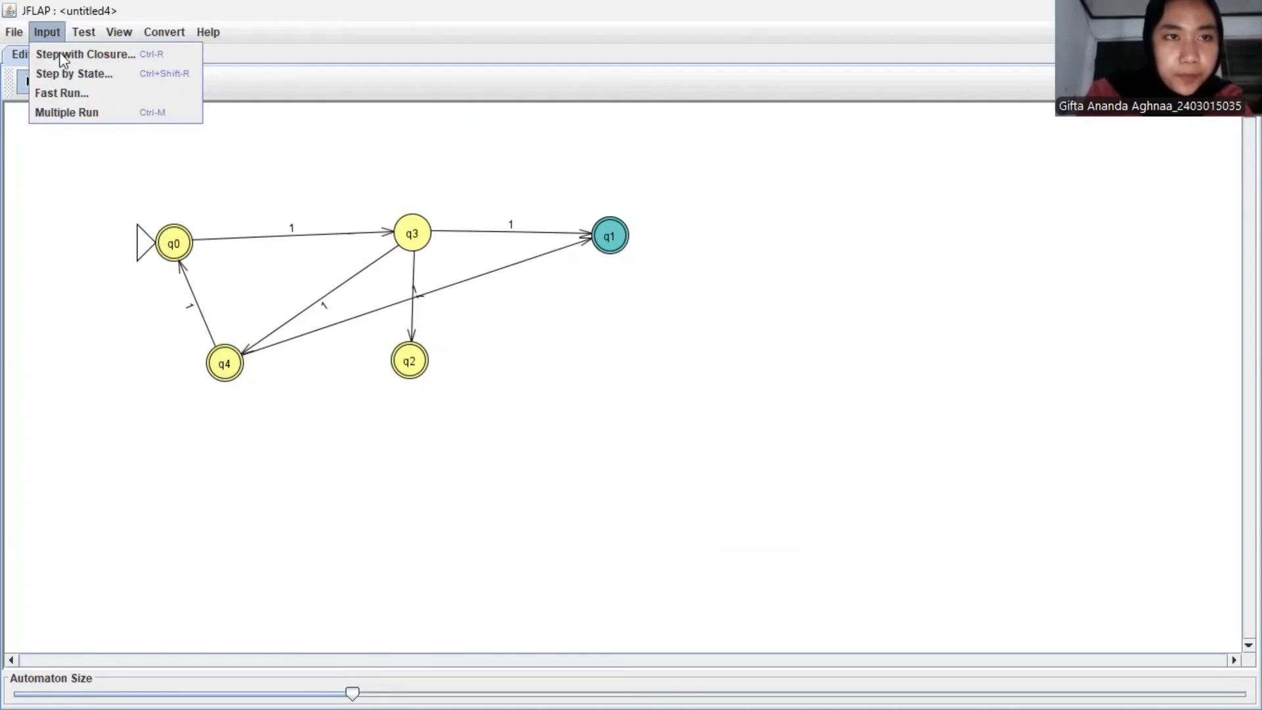
left_click(67, 93)
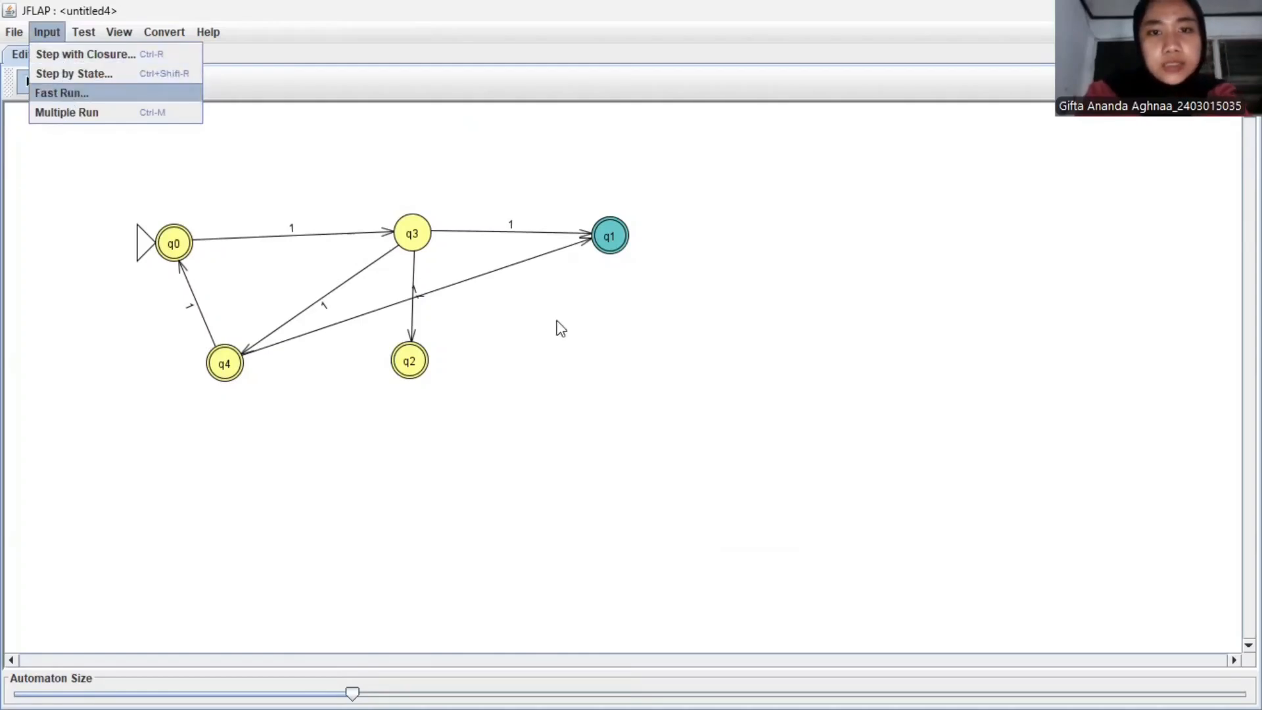
type("11111")
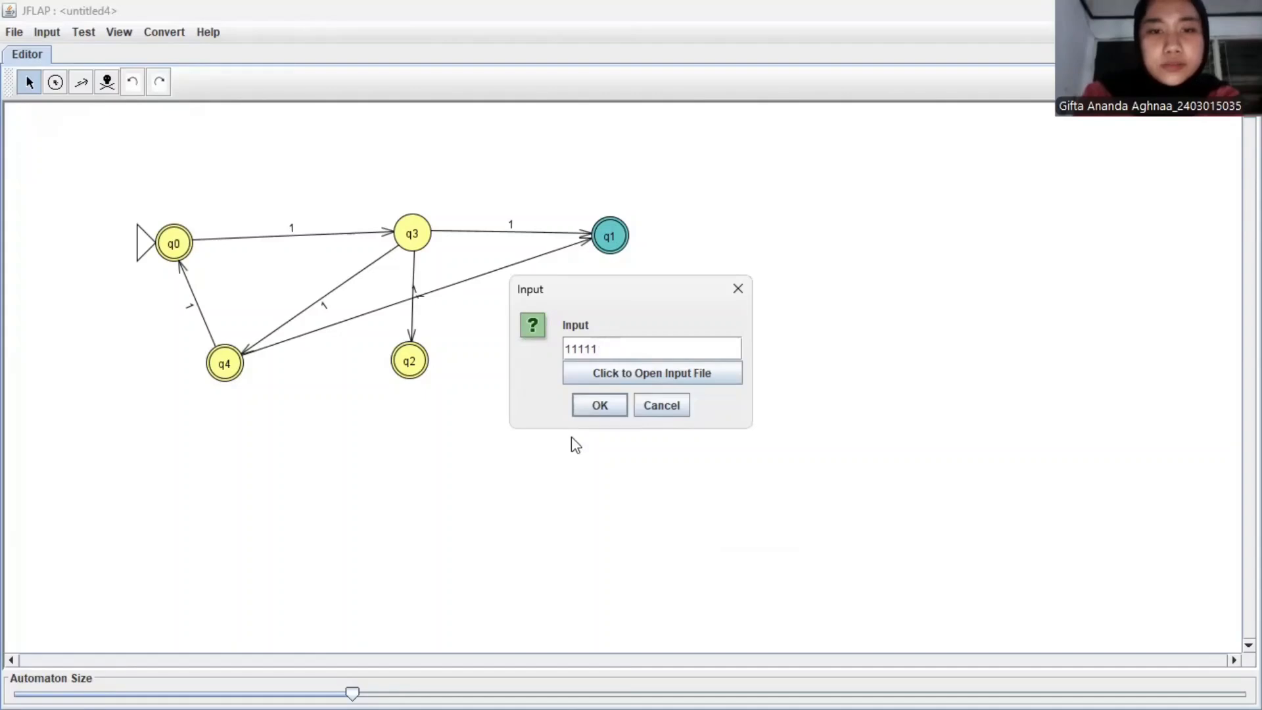
left_click(608, 411)
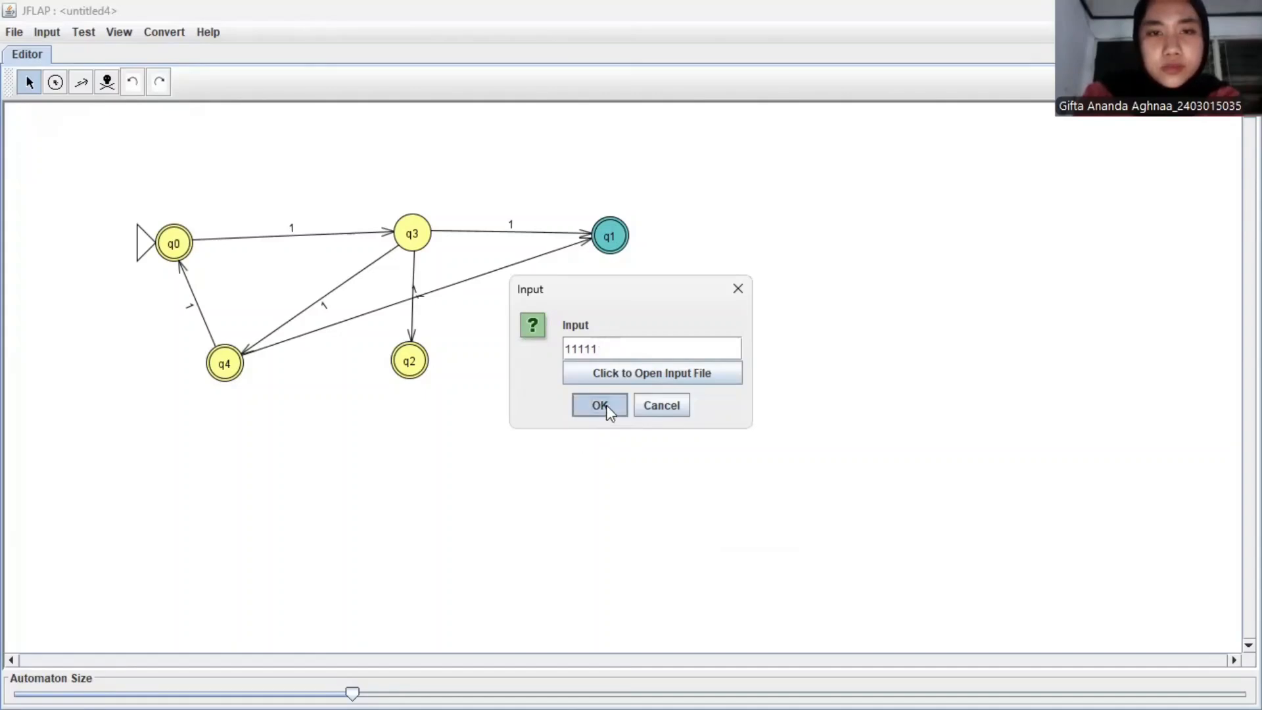